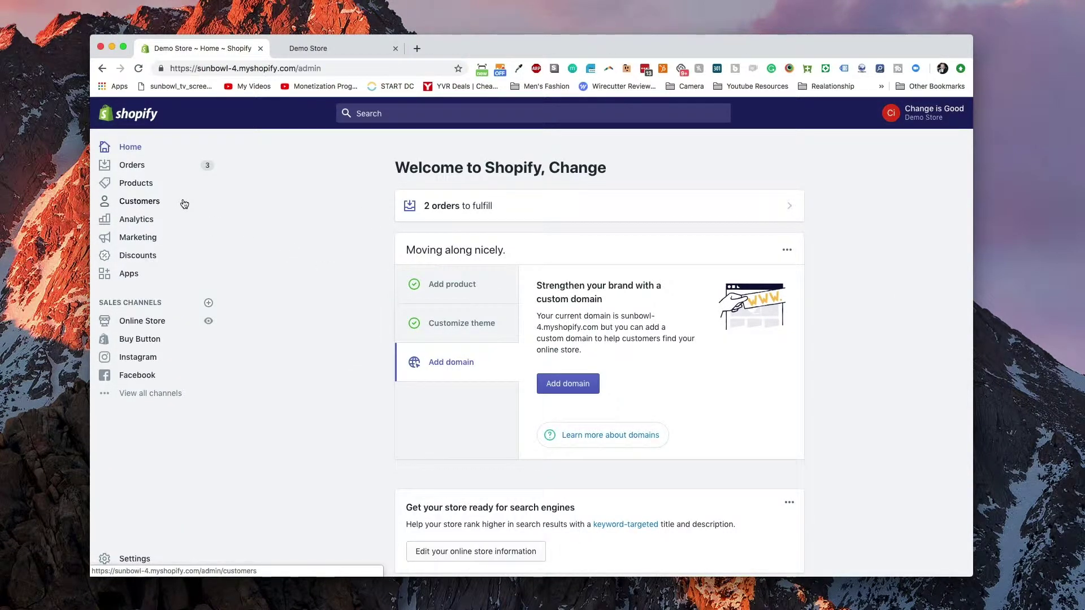
- Start a new collection titled Private Collection
{"action": "left_click", "coordinate": [165, 184]}
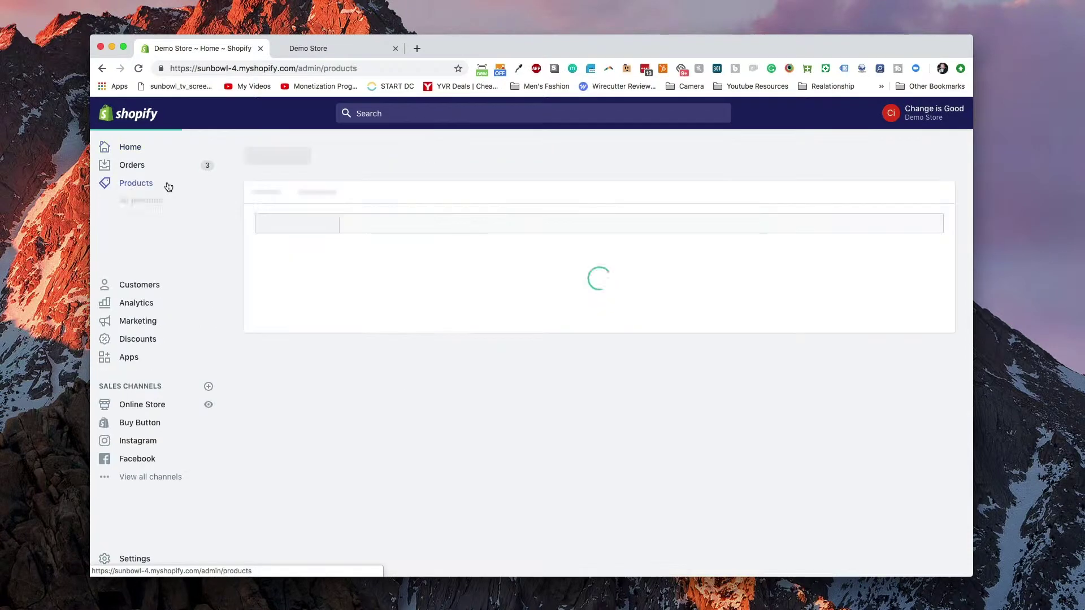
{"action": "left_click", "coordinate": [160, 253]}
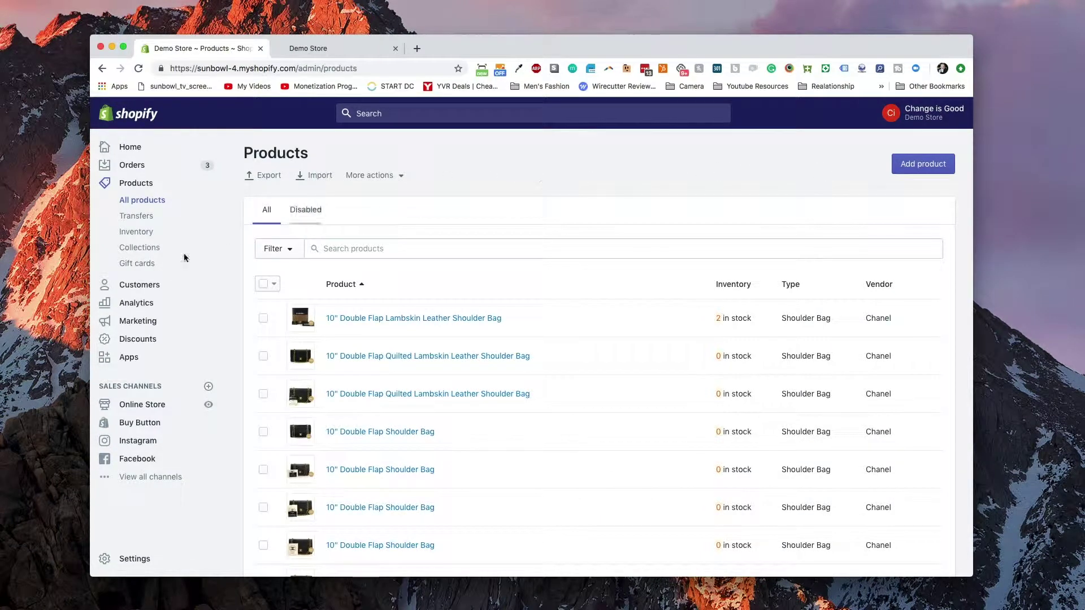
{"action": "left_click", "coordinate": [145, 249]}
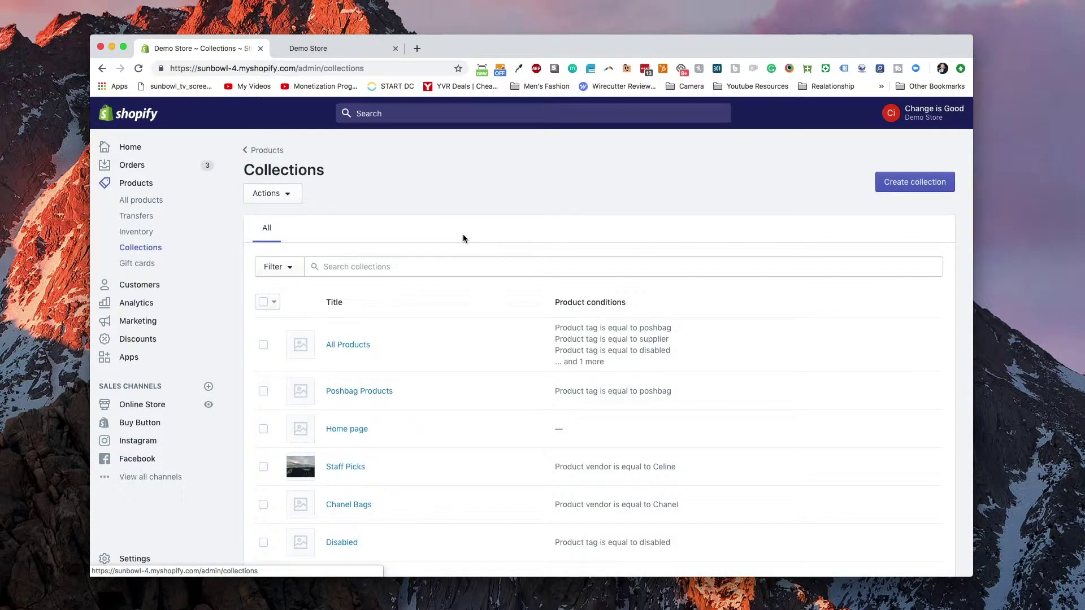
{"action": "left_click", "coordinate": [926, 182]}
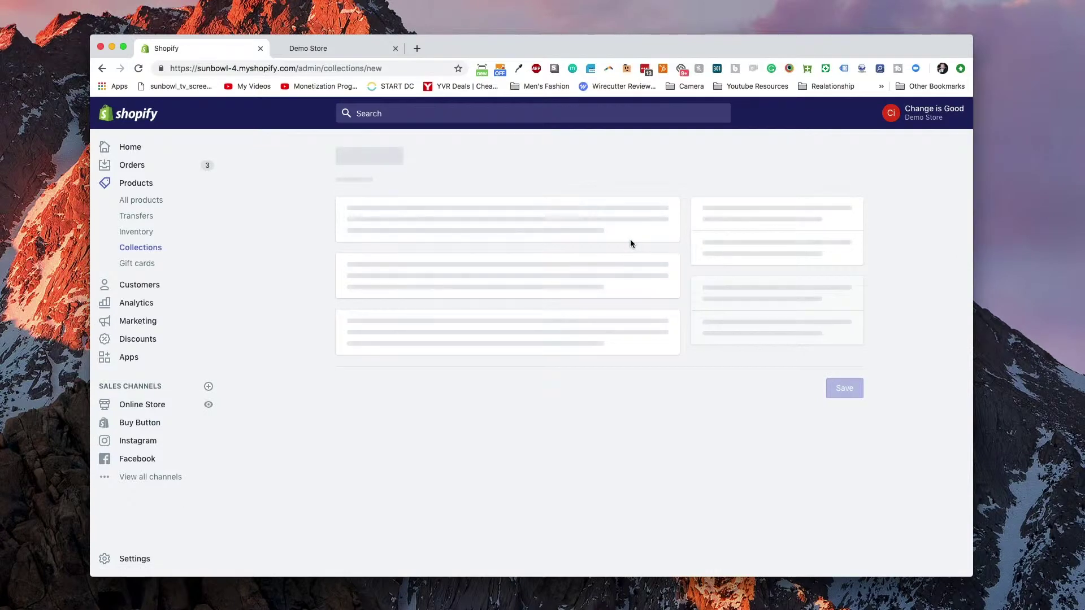
{"action": "scroll", "coordinate": [523, 249], "scroll_direction": "up", "scroll_amount": 4}
{"action": "left_click", "coordinate": [443, 233]}
{"action": "type", "text": "Private c"}
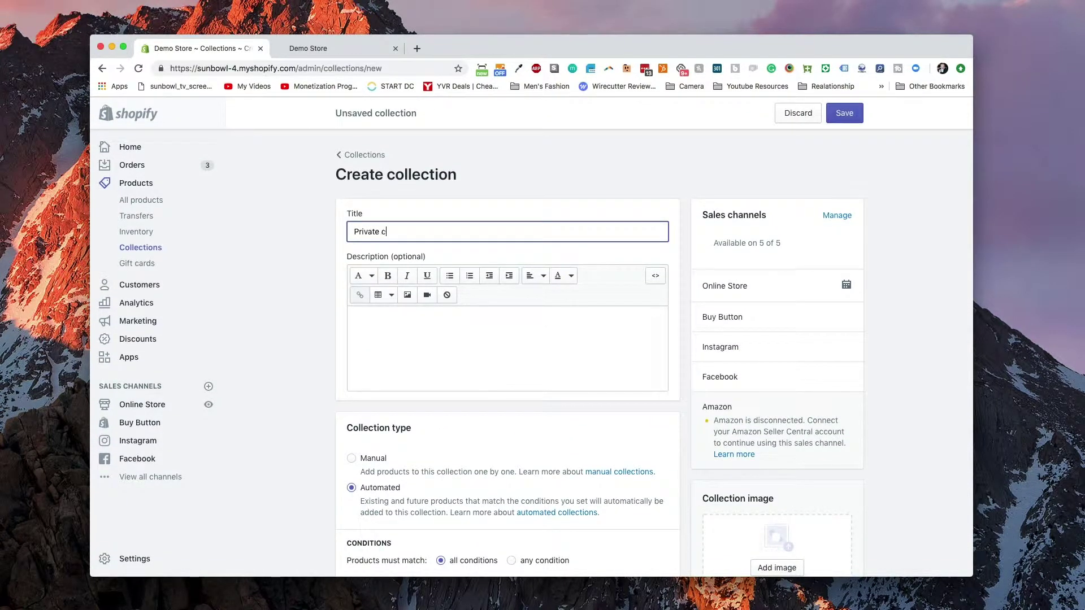
{"action": "type", "text": "oleci"}
{"action": "key", "text": "Tab"}
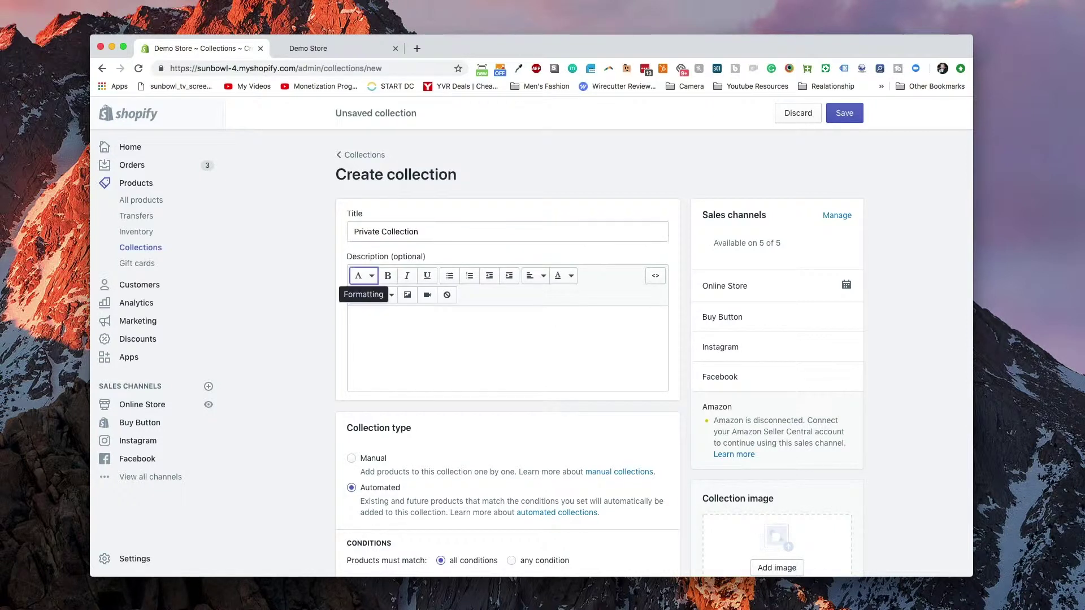
- Make it an automated collection matching products whose tag equals designer-Chanel
{"action": "left_click", "coordinate": [438, 361]}
{"action": "scroll", "coordinate": [447, 367], "scroll_direction": "down", "scroll_amount": 4}
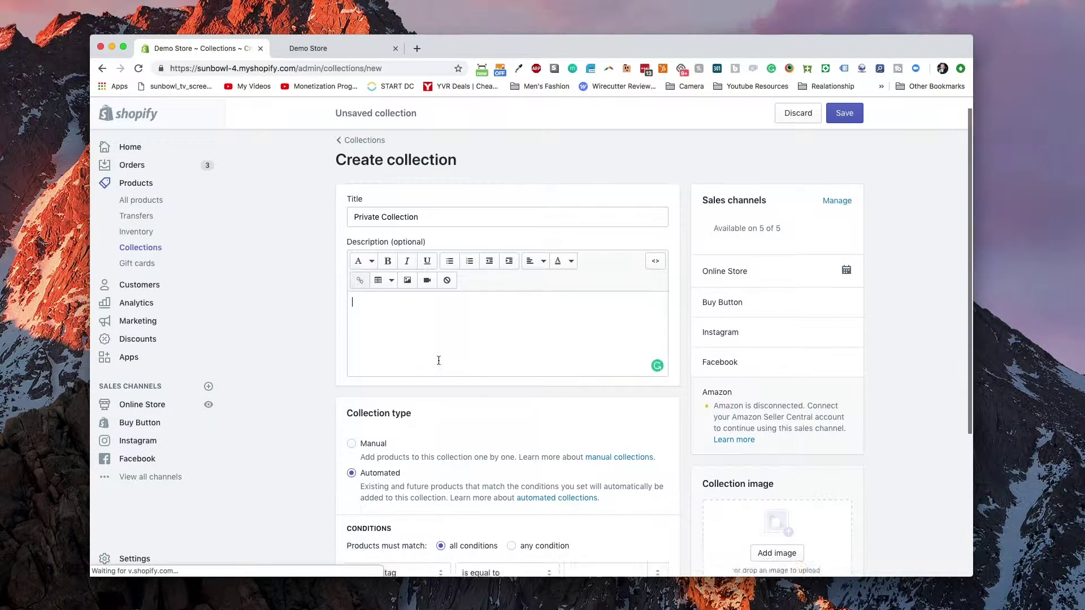
{"action": "scroll", "coordinate": [475, 379], "scroll_direction": "down", "scroll_amount": 3}
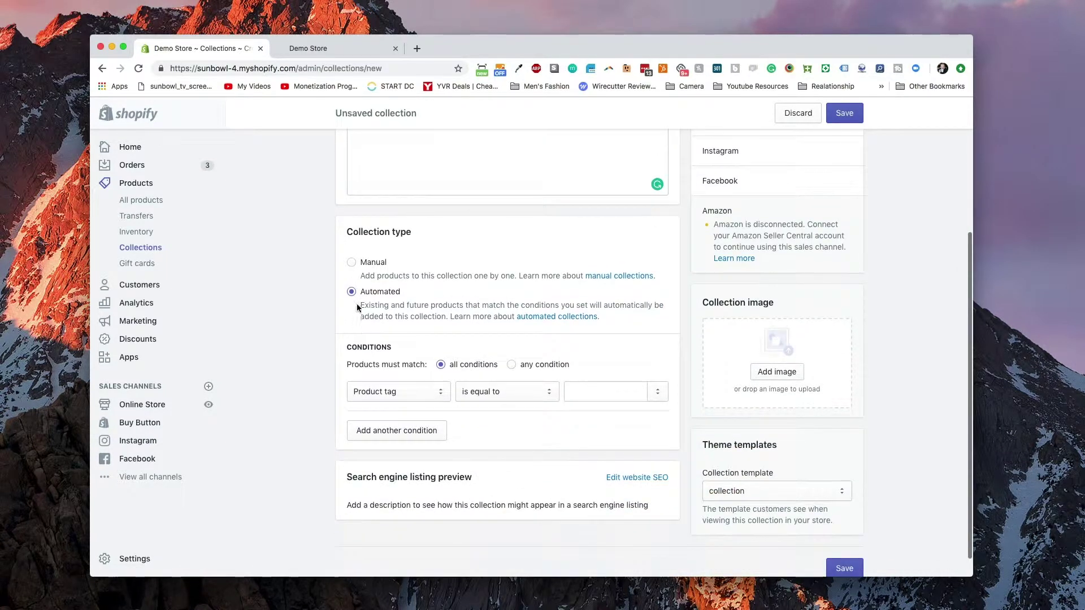
{"action": "left_click", "coordinate": [594, 390]}
{"action": "scroll", "coordinate": [616, 508], "scroll_direction": "down", "scroll_amount": 5}
{"action": "scroll", "coordinate": [619, 514], "scroll_direction": "down", "scroll_amount": 5}
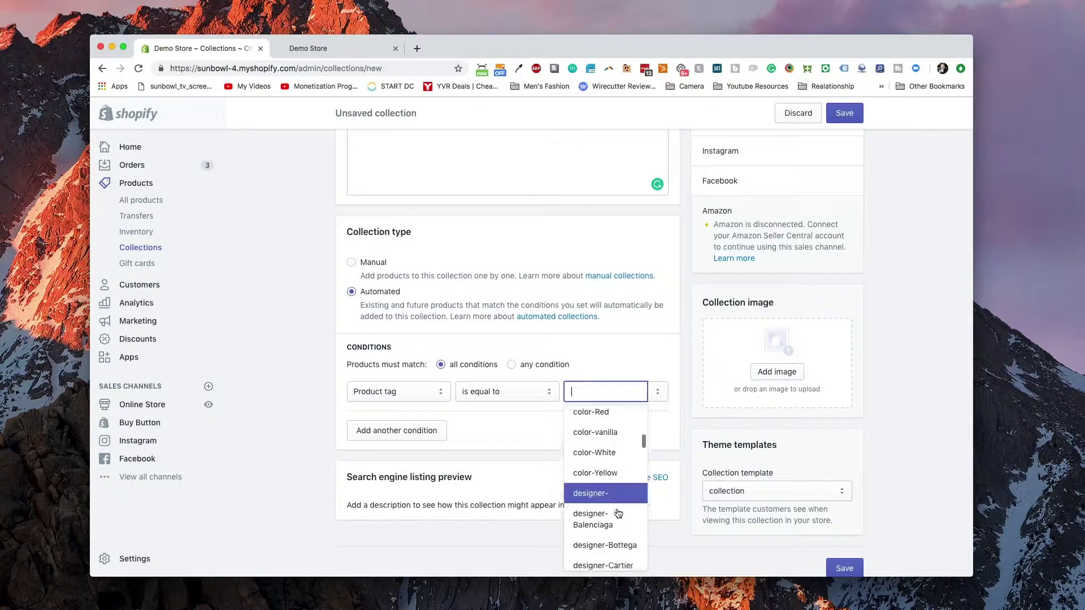
{"action": "scroll", "coordinate": [618, 513], "scroll_direction": "down", "scroll_amount": 5}
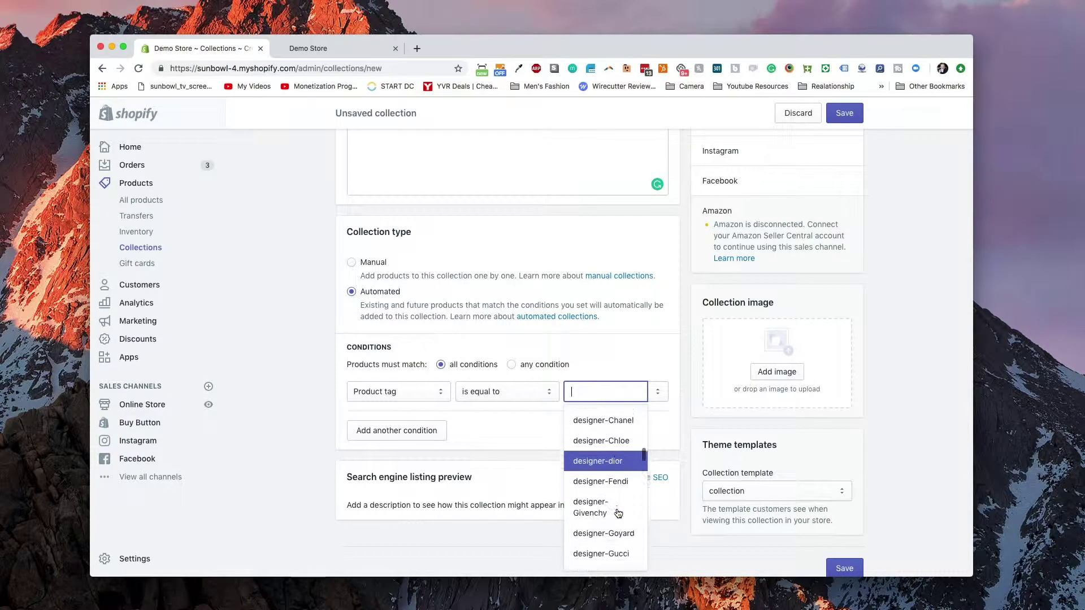
{"action": "scroll", "coordinate": [619, 514], "scroll_direction": "up", "scroll_amount": 4}
{"action": "scroll", "coordinate": [618, 513], "scroll_direction": "up", "scroll_amount": 4}
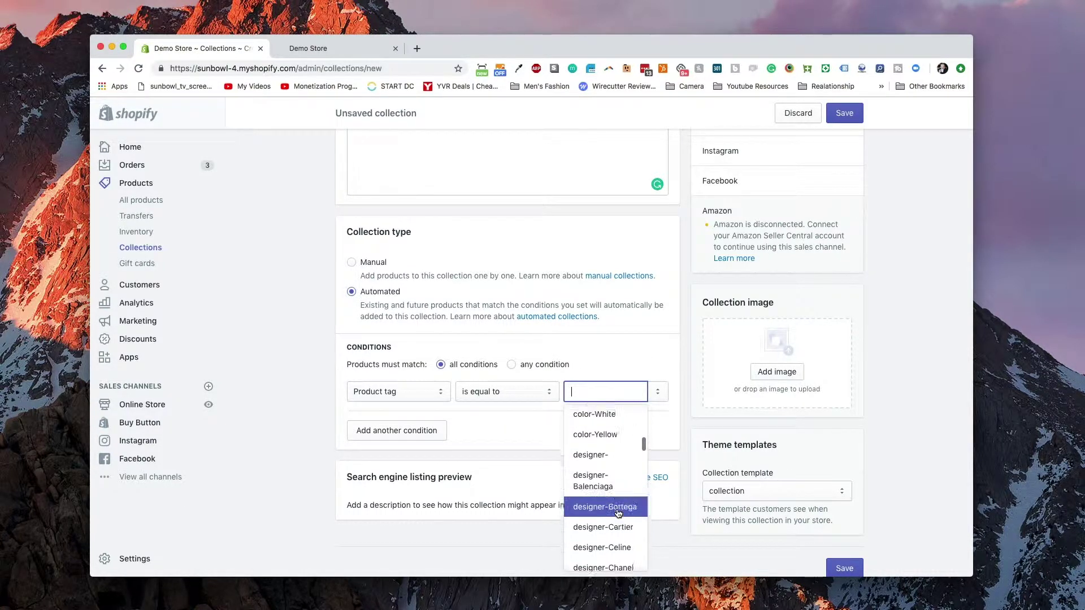
{"action": "left_click", "coordinate": [616, 527]}
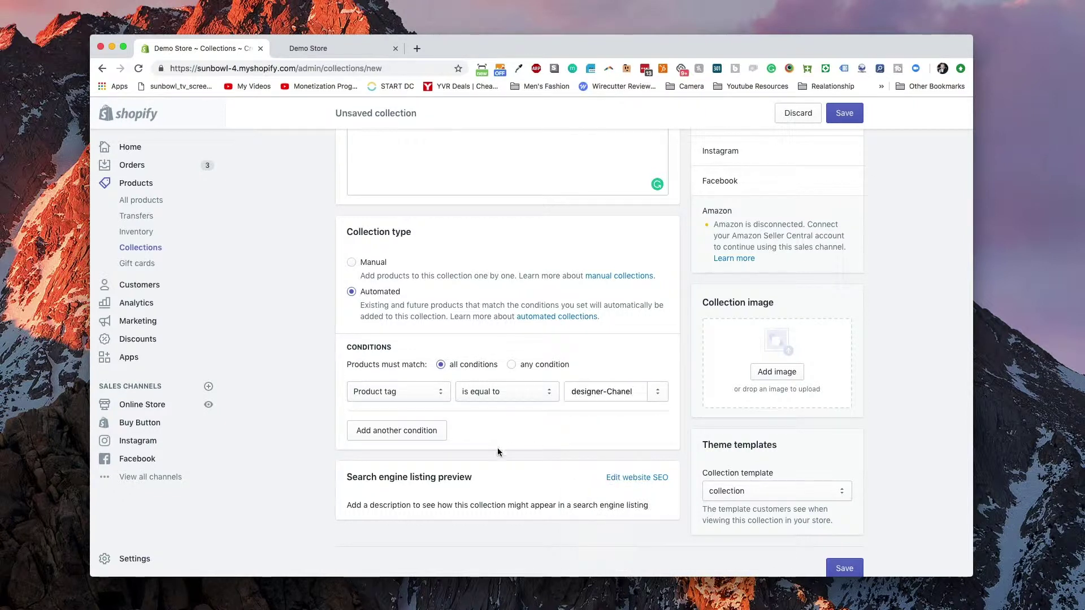
{"action": "left_click", "coordinate": [845, 114]}
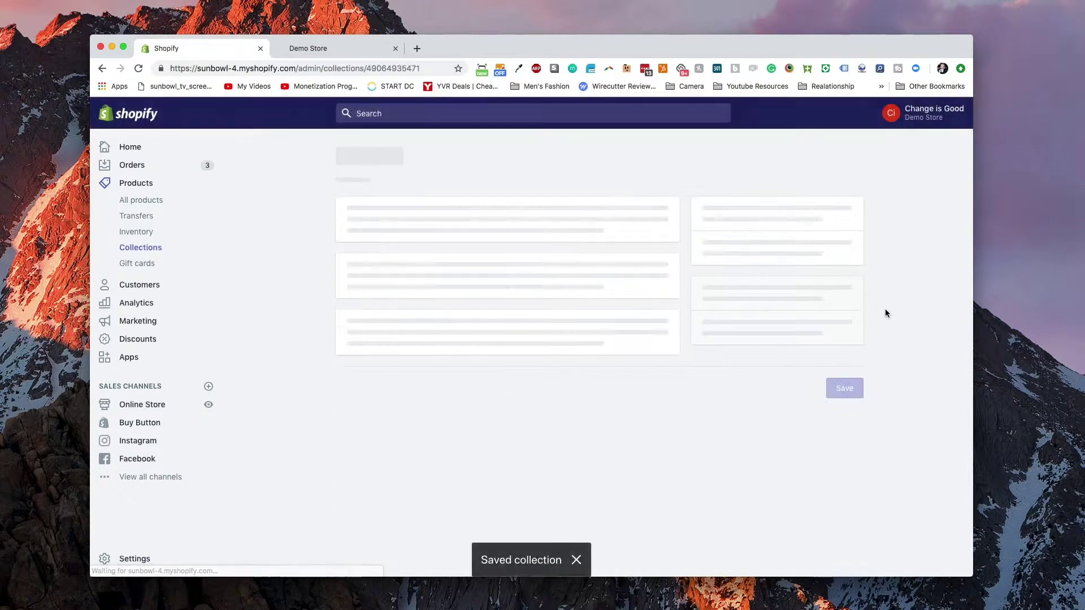
- View the saved Private Collection on the storefront with its four Chanel bags, then return to the admin
{"action": "scroll", "coordinate": [873, 302], "scroll_direction": "down", "scroll_amount": 4}
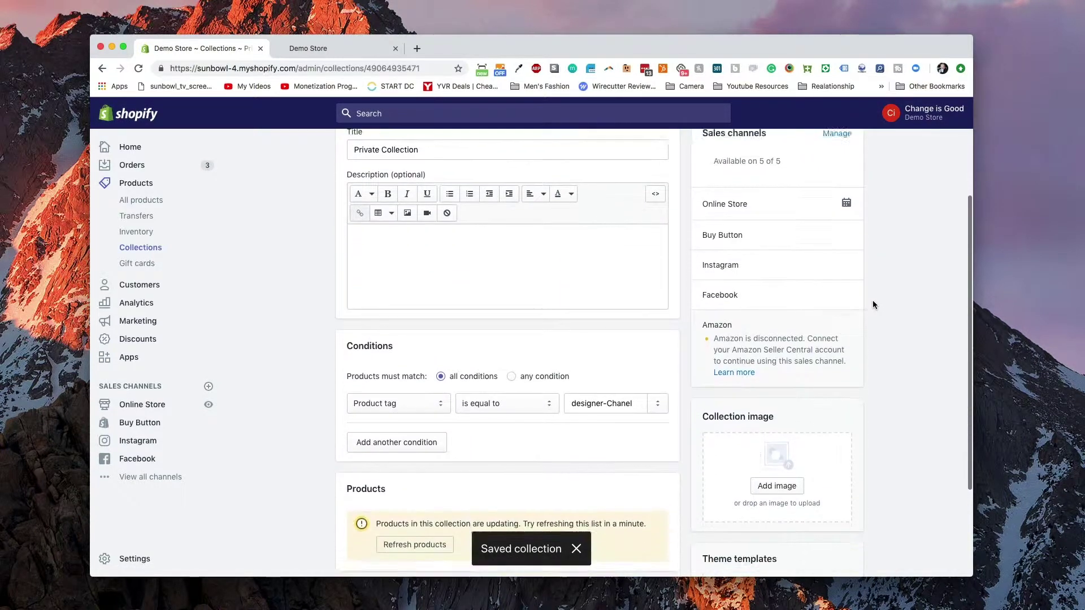
{"action": "scroll", "coordinate": [873, 305], "scroll_direction": "up", "scroll_amount": 4}
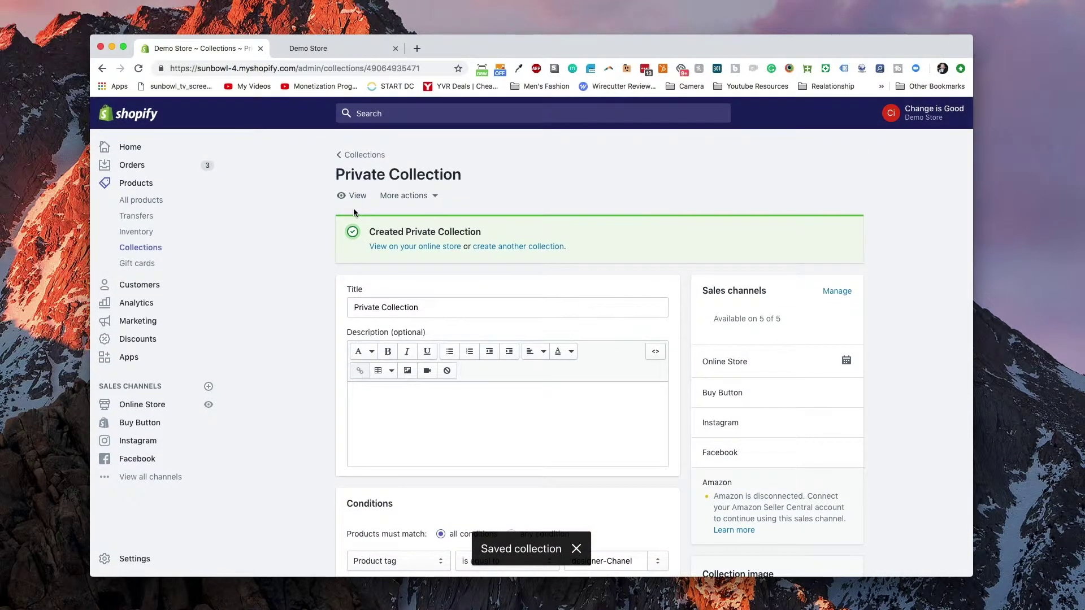
{"action": "left_click", "coordinate": [350, 199]}
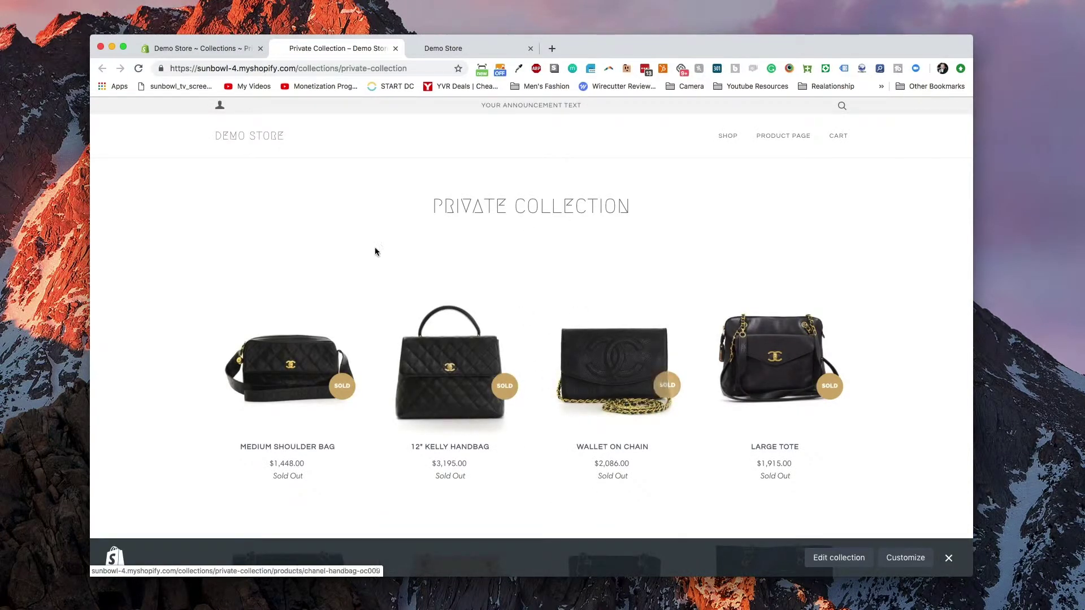
{"action": "left_click", "coordinate": [231, 53]}
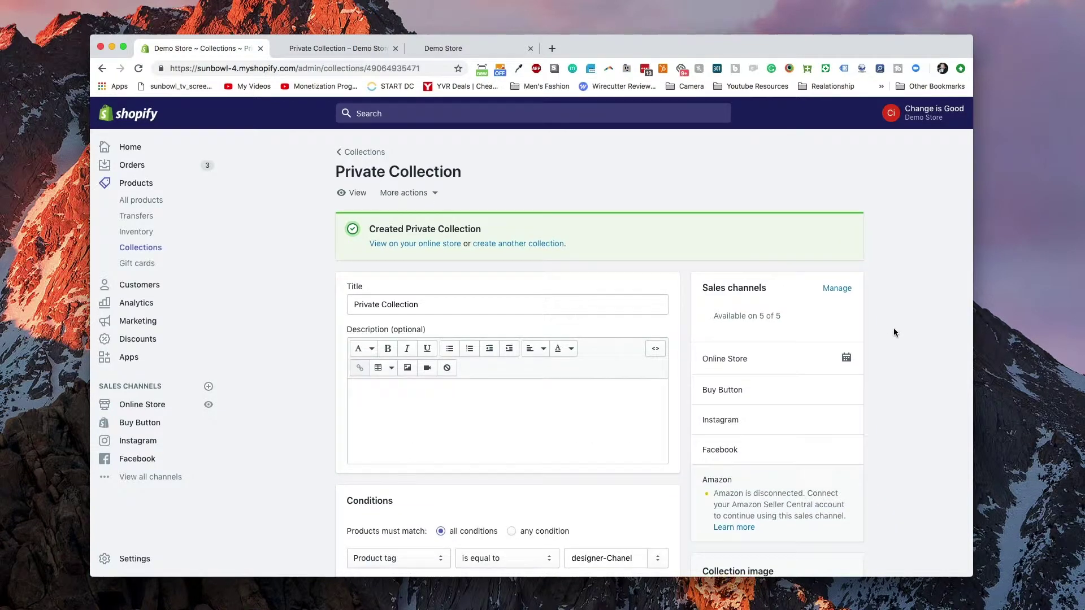
{"action": "scroll", "coordinate": [894, 328], "scroll_direction": "down", "scroll_amount": 5}
- Leave the collection template unchanged and go to the Online Store Themes page
{"action": "left_click", "coordinate": [784, 467]}
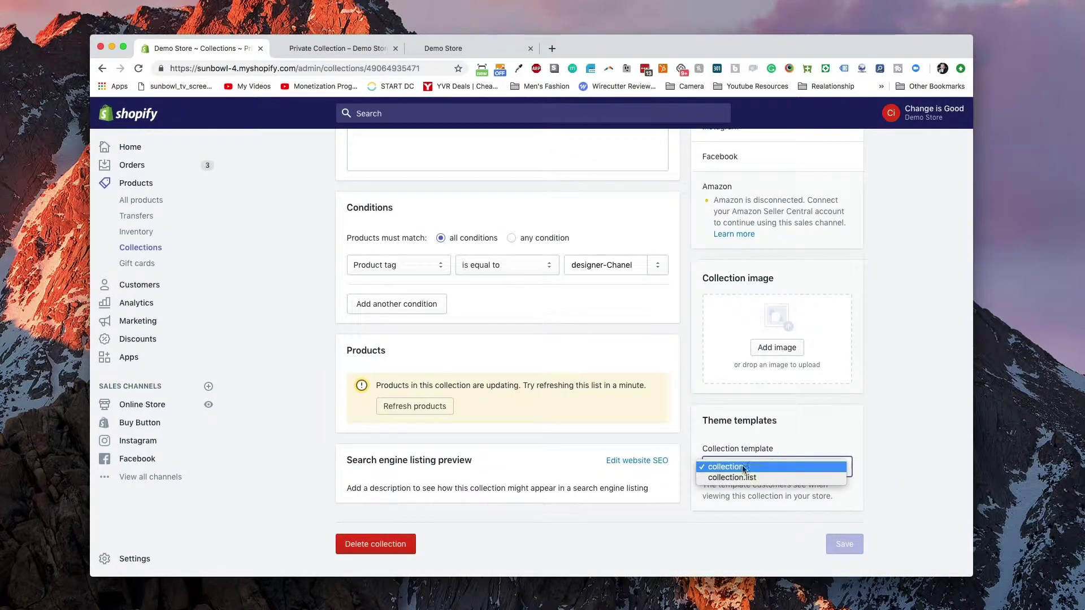
{"action": "left_click", "coordinate": [801, 436]}
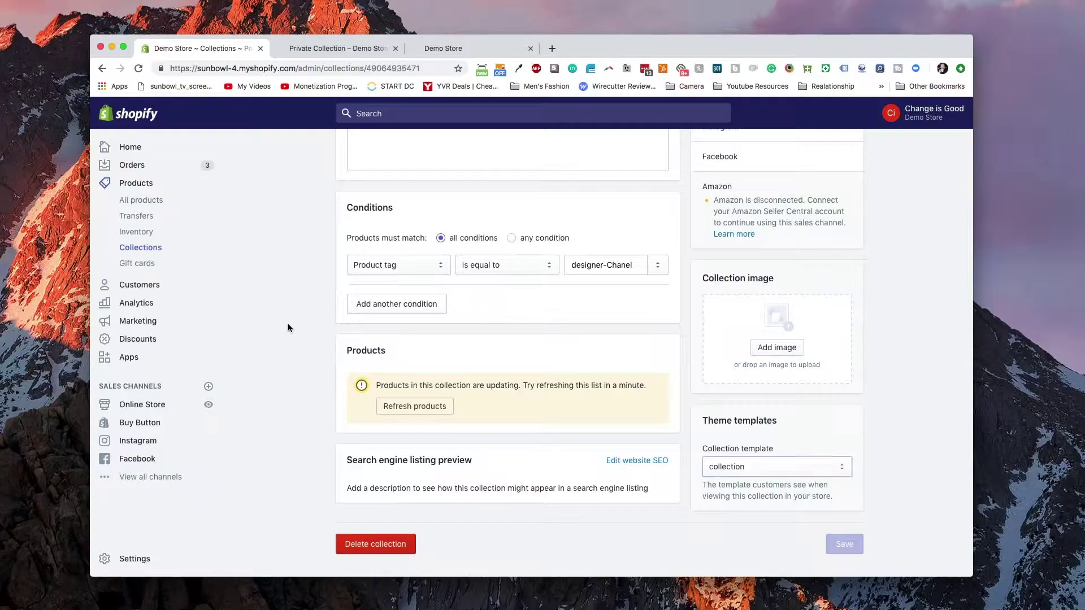
{"action": "left_click", "coordinate": [150, 408]}
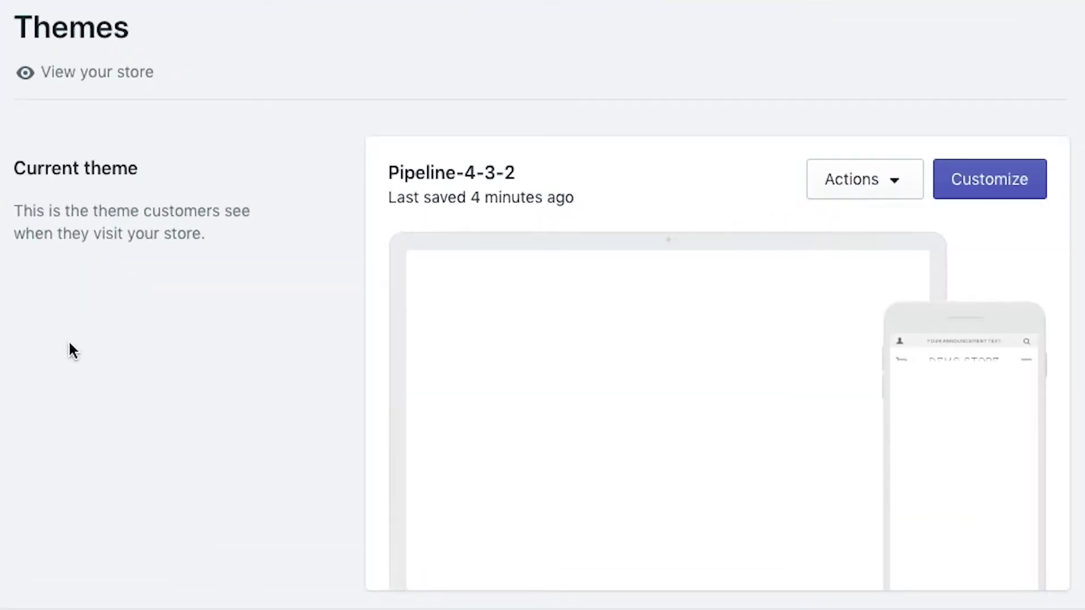
- Add a collection template named private-collection in the Pipeline-4-3-2 theme code
{"action": "left_click", "coordinate": [902, 188]}
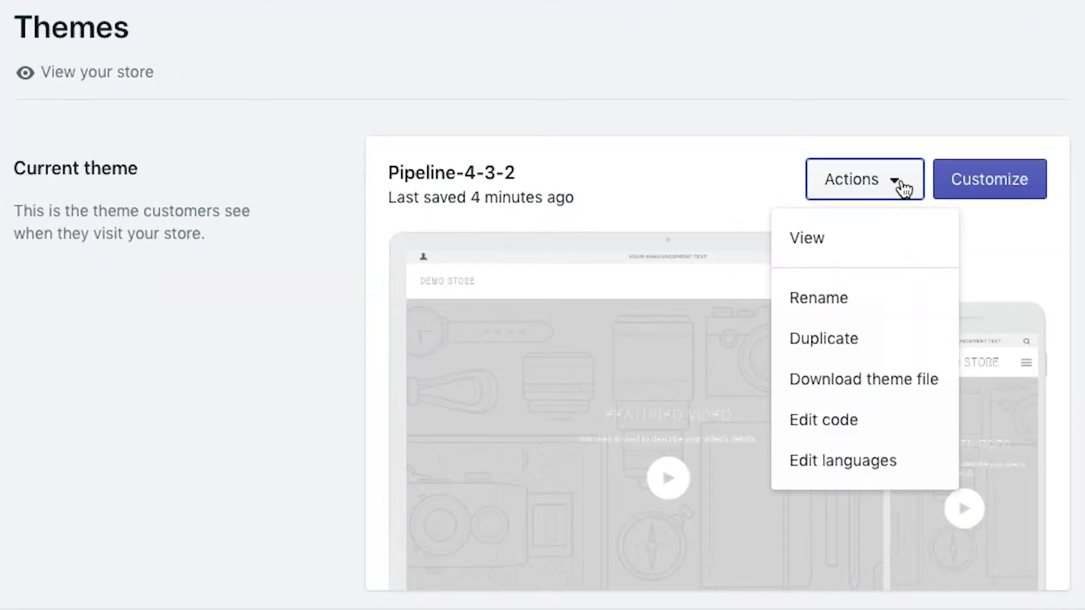
{"action": "left_click", "coordinate": [871, 432]}
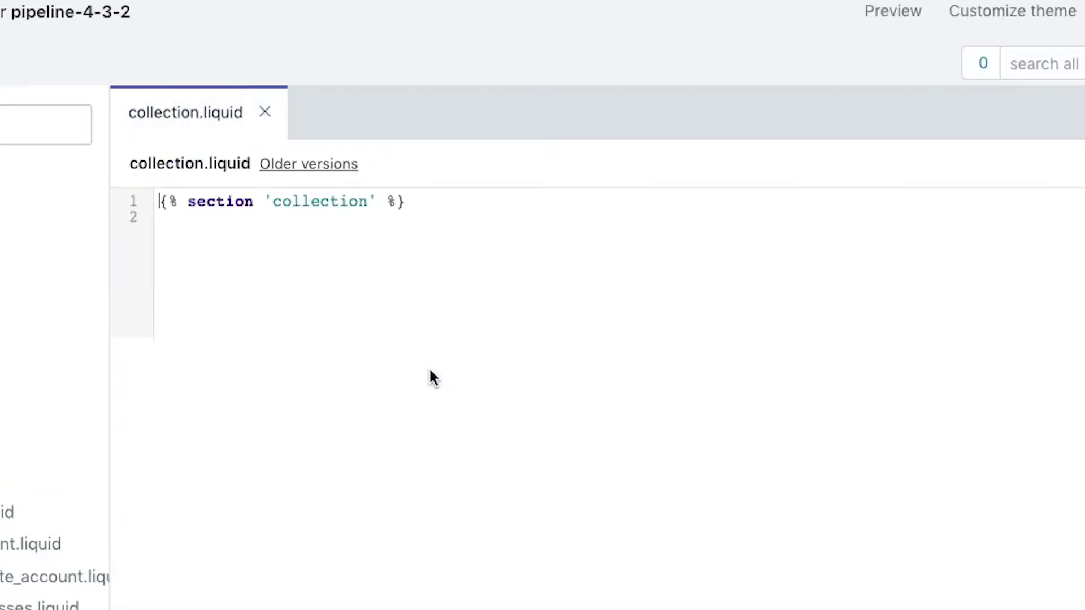
{"action": "left_click", "coordinate": [194, 349]}
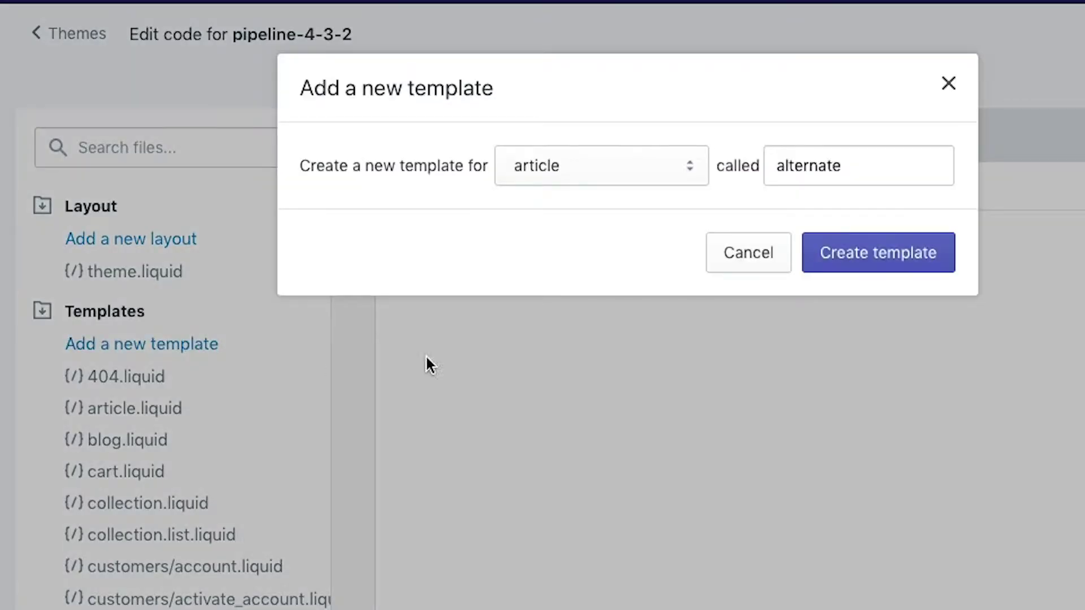
{"action": "left_click", "coordinate": [602, 170]}
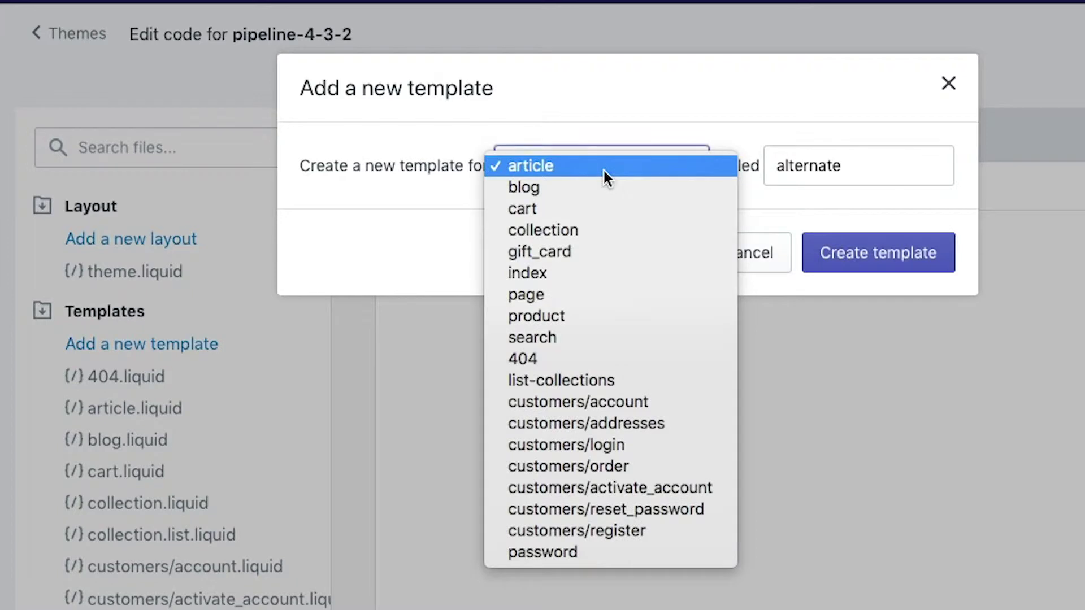
{"action": "left_click", "coordinate": [616, 231]}
{"action": "double_click", "coordinate": [807, 164]}
{"action": "type", "text": "private"}
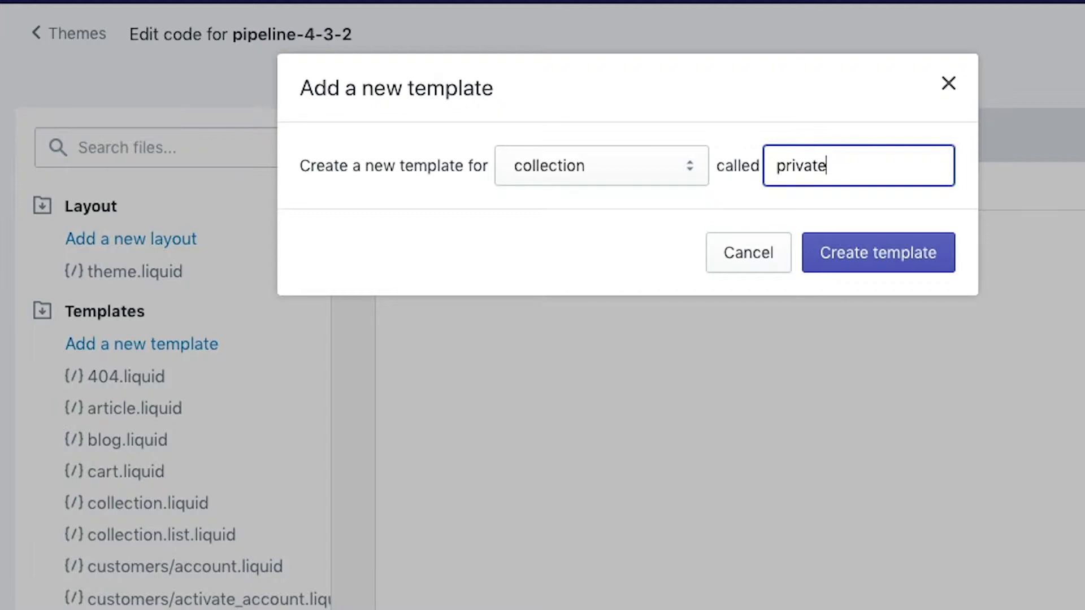
{"action": "type", "text": "-collection"}
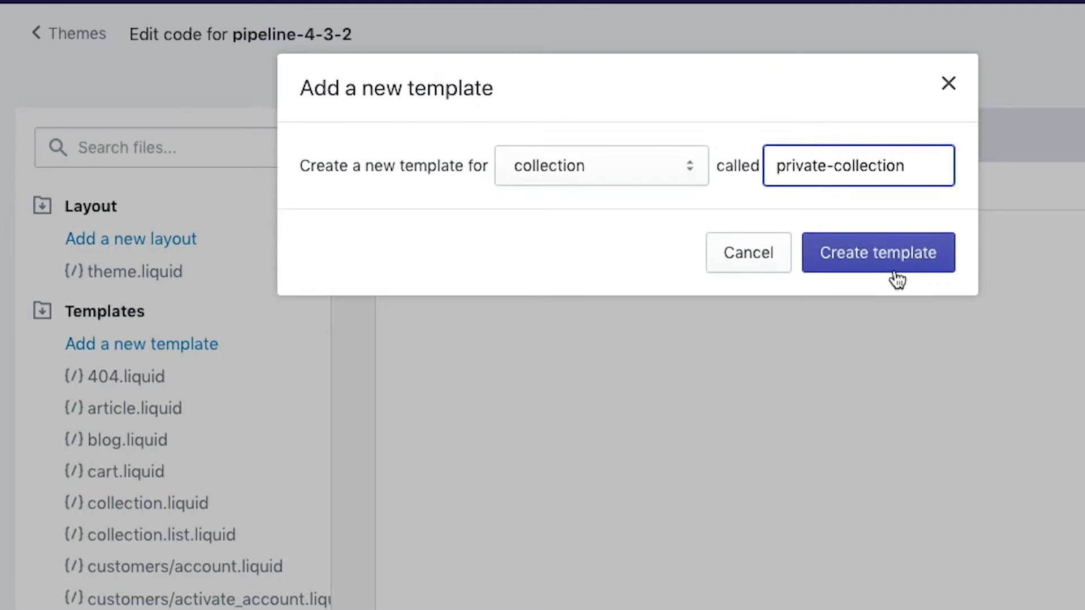
{"action": "left_click", "coordinate": [828, 267]}
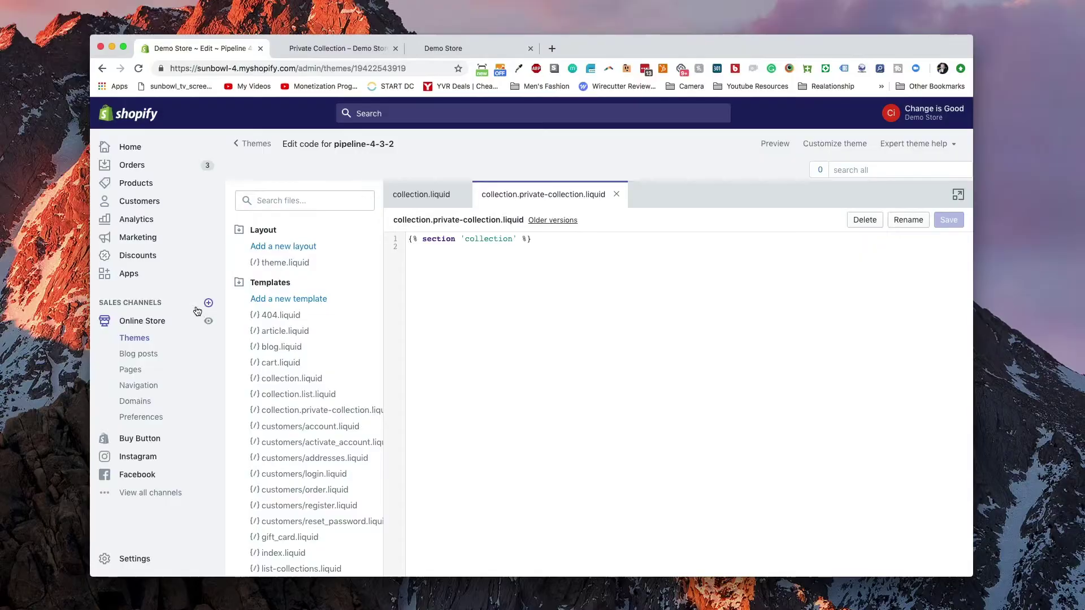
- Assign the collection.private-collection template to Private Collection and save it
{"action": "left_click", "coordinate": [142, 185]}
{"action": "left_click", "coordinate": [167, 258]}
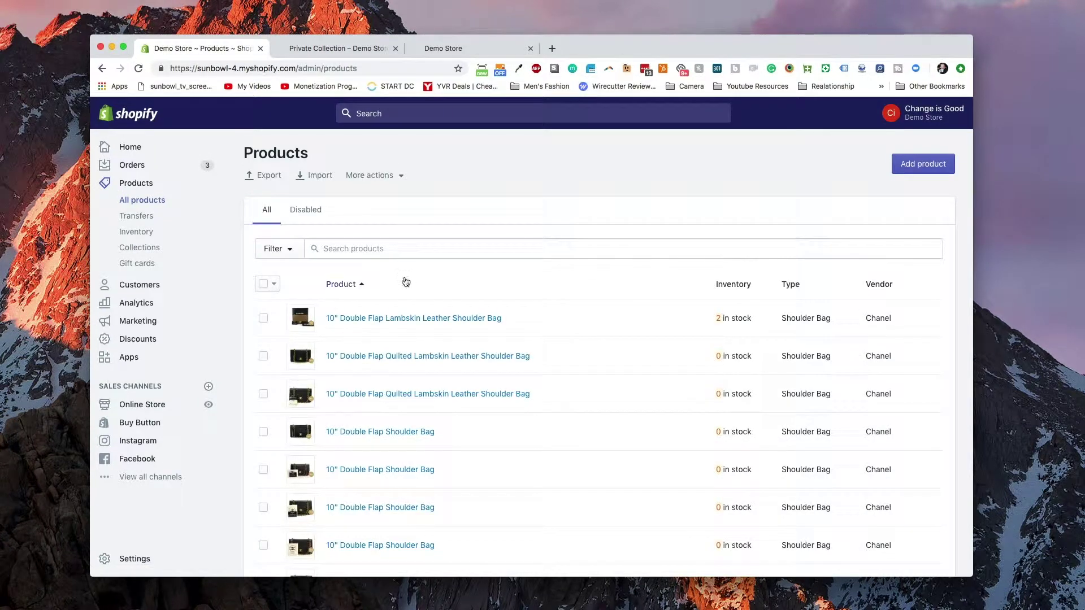
{"action": "left_click", "coordinate": [170, 248]}
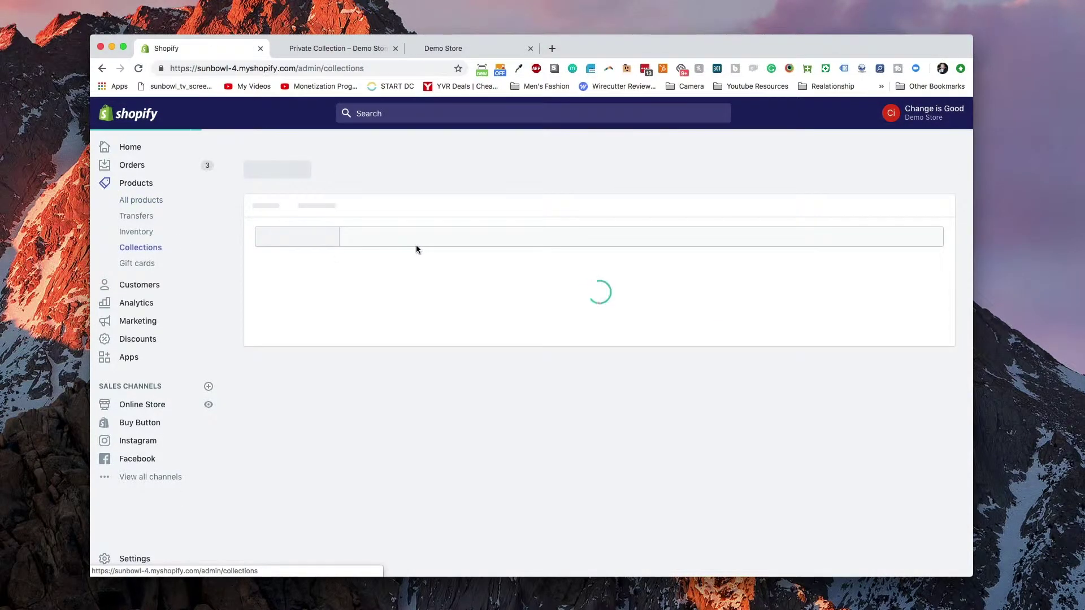
{"action": "left_click", "coordinate": [368, 337]}
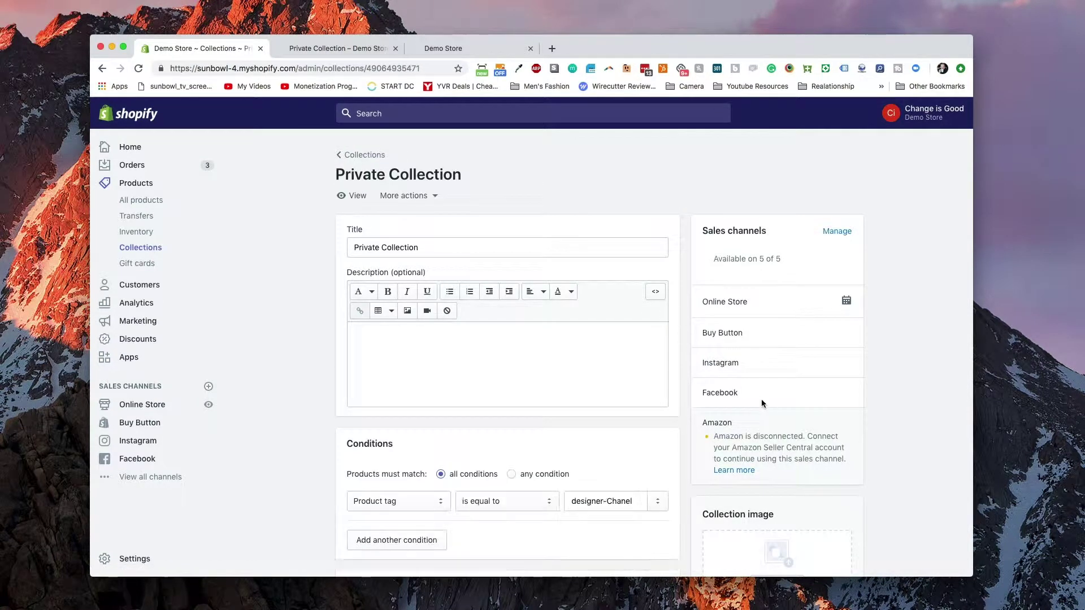
{"action": "scroll", "coordinate": [866, 391], "scroll_direction": "down", "scroll_amount": 10}
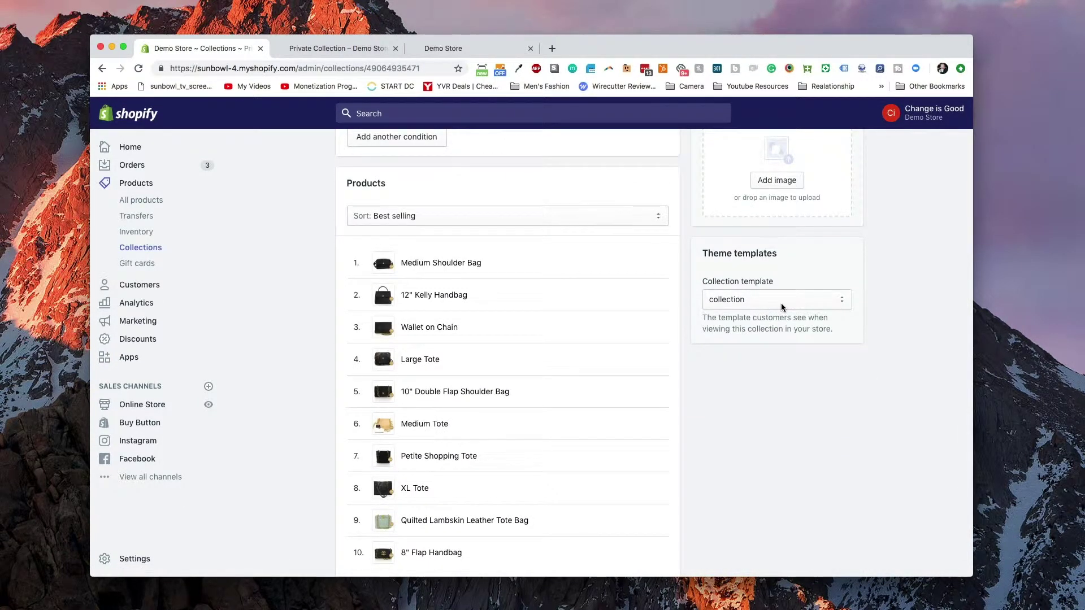
{"action": "left_click", "coordinate": [783, 307]}
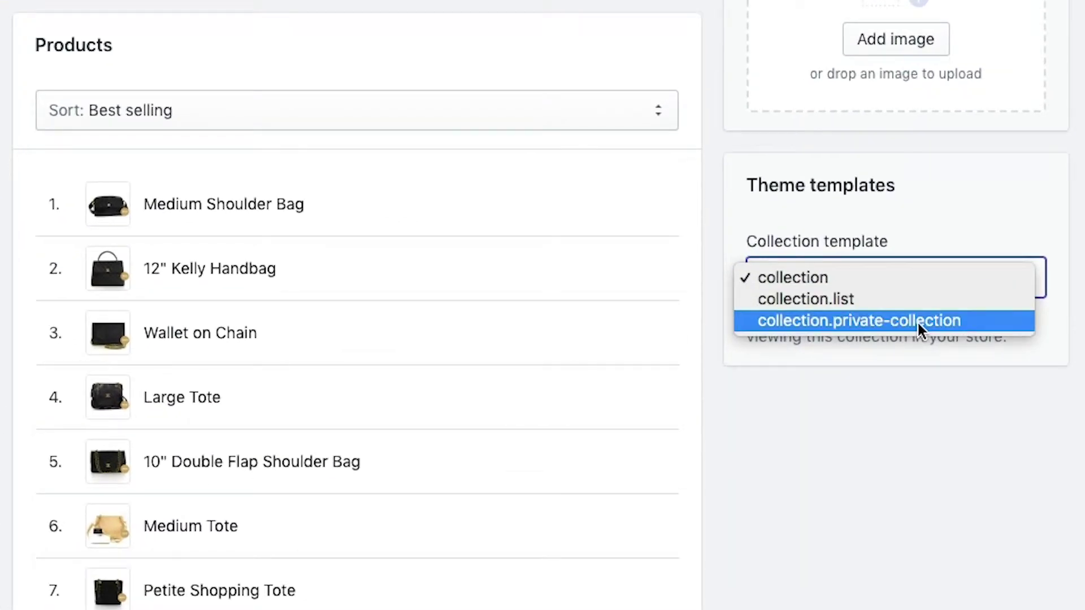
{"action": "left_click", "coordinate": [921, 321]}
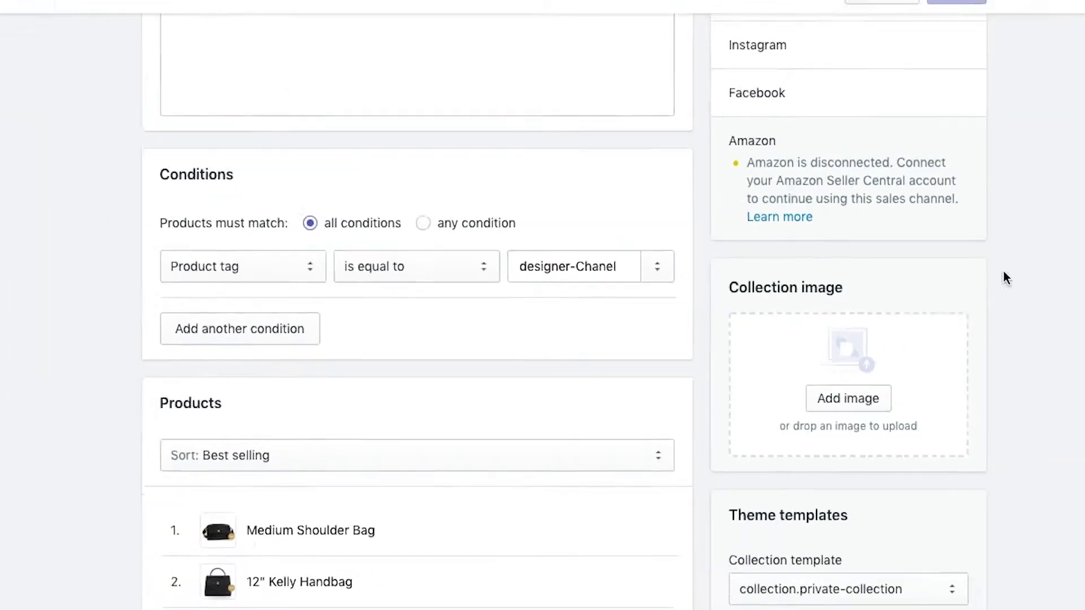
{"action": "key", "text": "super+s"}
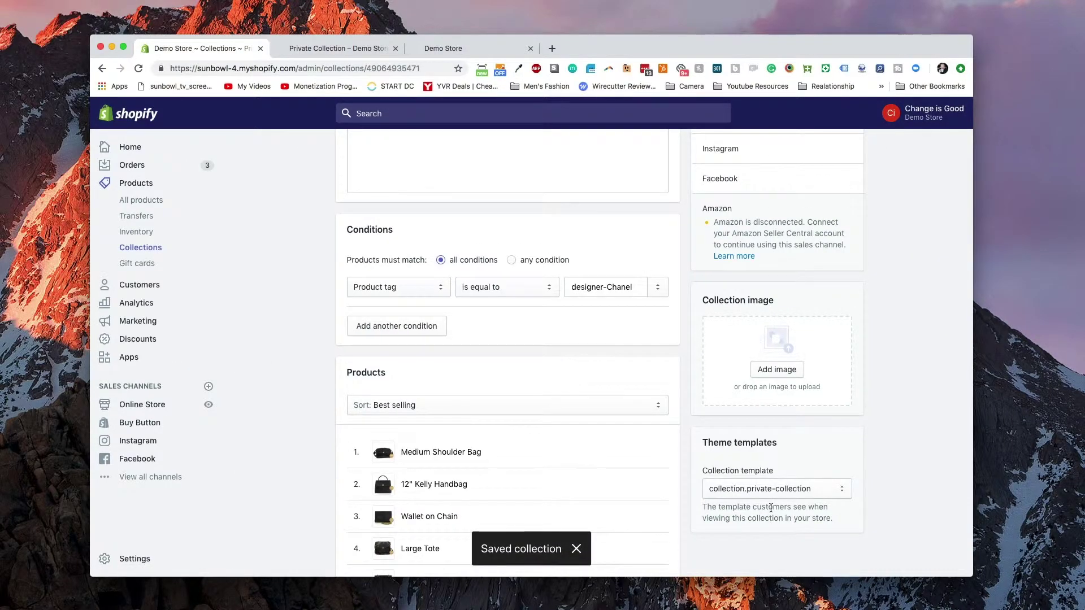
{"action": "left_click", "coordinate": [131, 407]}
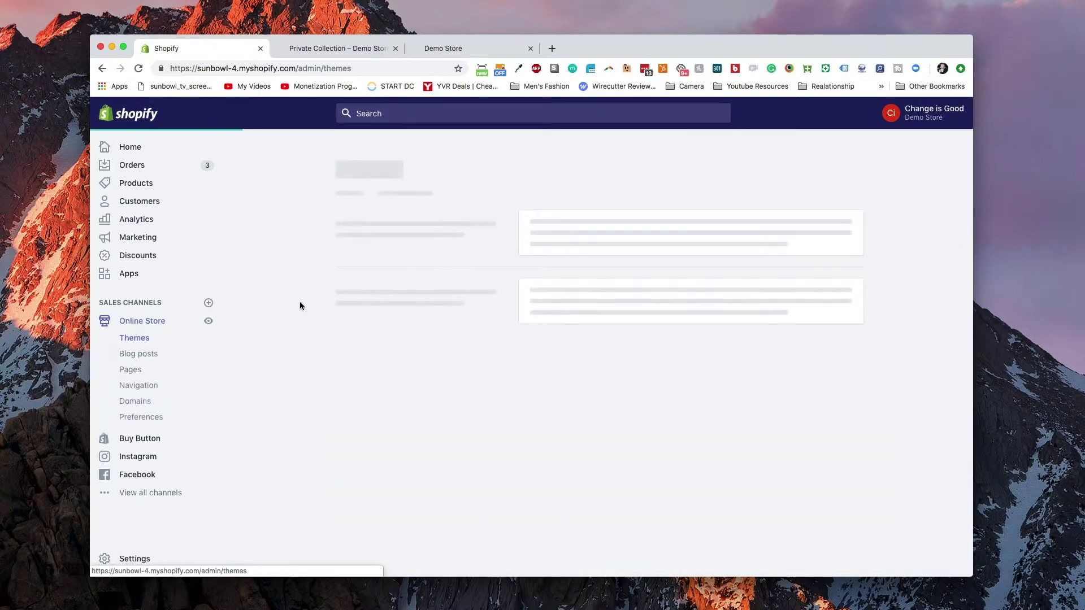
- Reopen the Pipeline-4-3-2 code editor to find the collection.private-collection.liquid template
{"action": "left_click", "coordinate": [767, 228]}
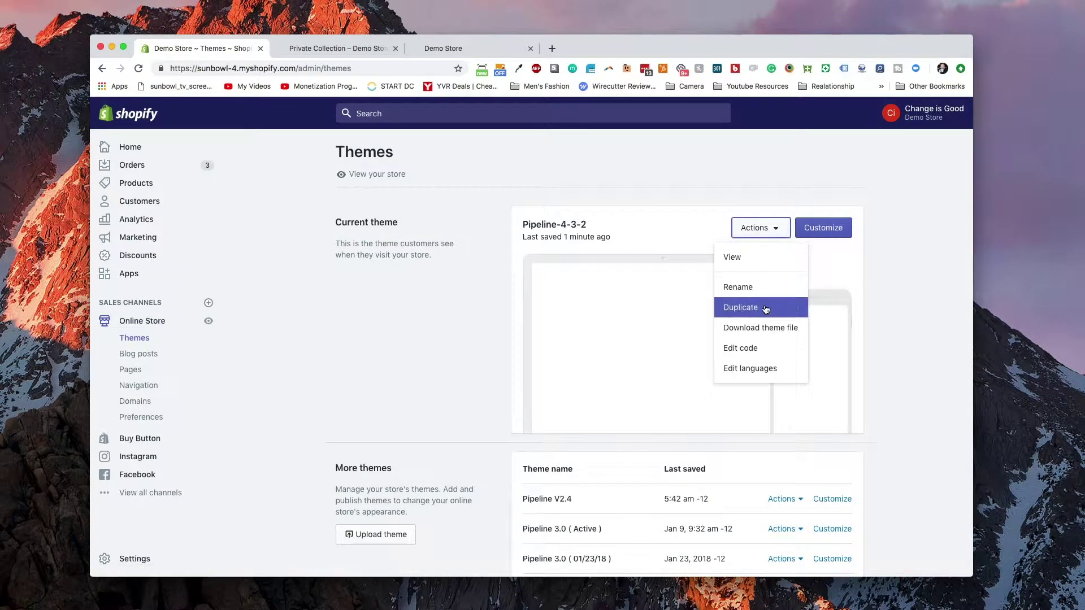
{"action": "left_click", "coordinate": [755, 354]}
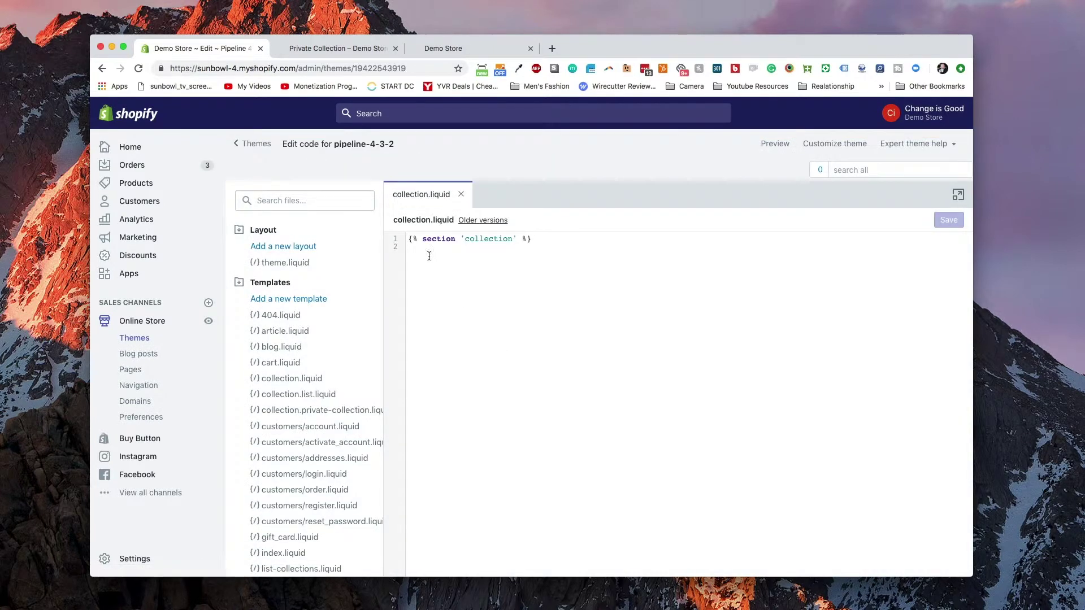
{"action": "scroll", "coordinate": [325, 362], "scroll_direction": "down", "scroll_amount": 5}
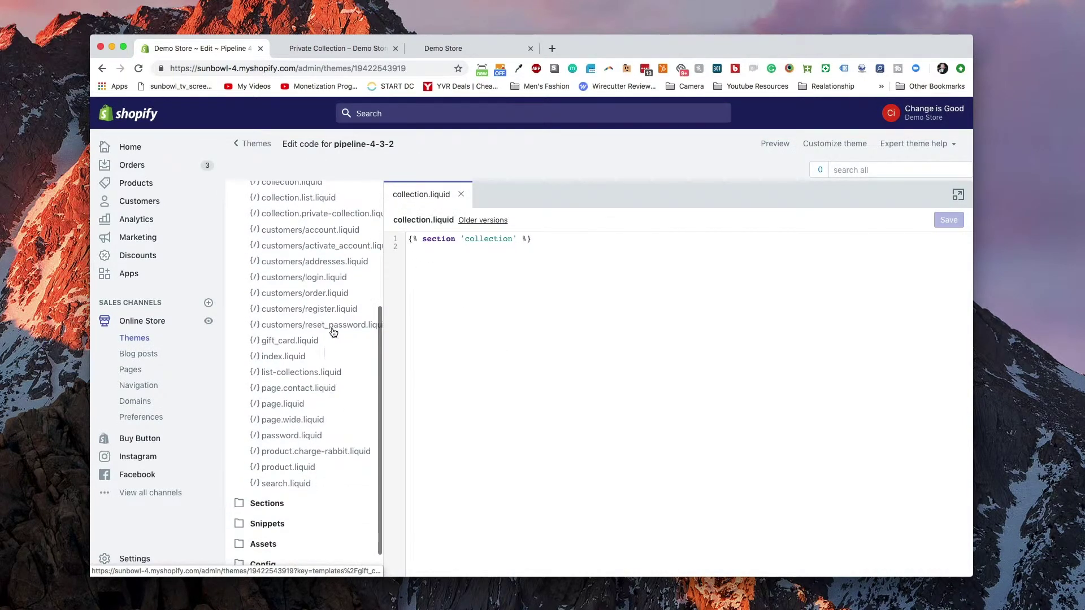
{"action": "scroll", "coordinate": [326, 354], "scroll_direction": "up", "scroll_amount": 5}
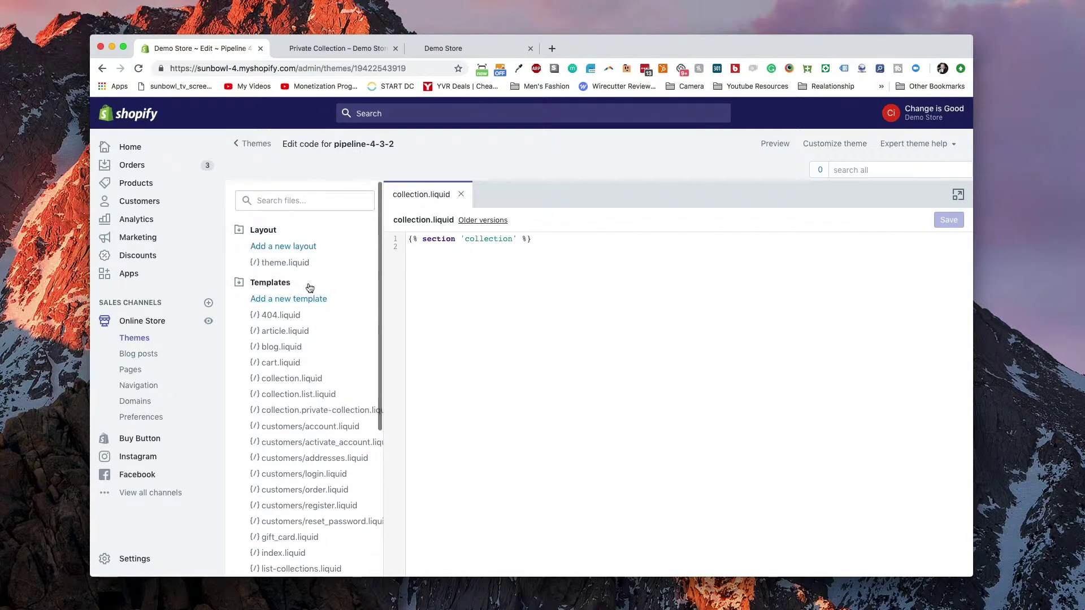
{"action": "scroll", "coordinate": [316, 390], "scroll_direction": "down", "scroll_amount": 1}
- Put an if customer.tags contains 'vip' check above the collection section line
{"action": "left_click", "coordinate": [305, 383]}
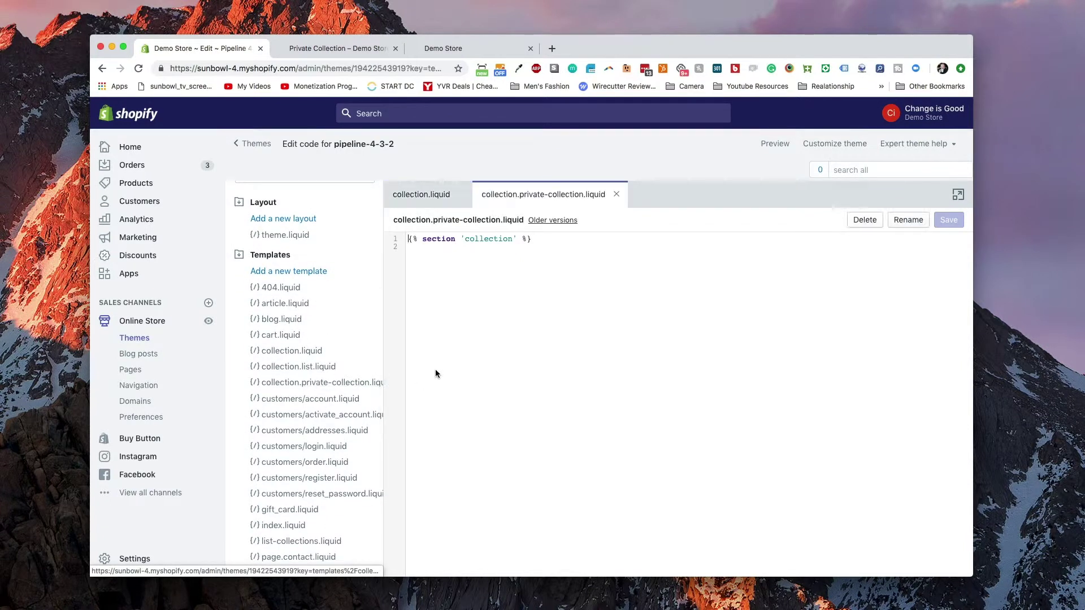
{"action": "key", "text": "Return"}
{"action": "key", "text": "Return"}
{"action": "key", "text": "Up"}
{"action": "key", "text": "Up"}
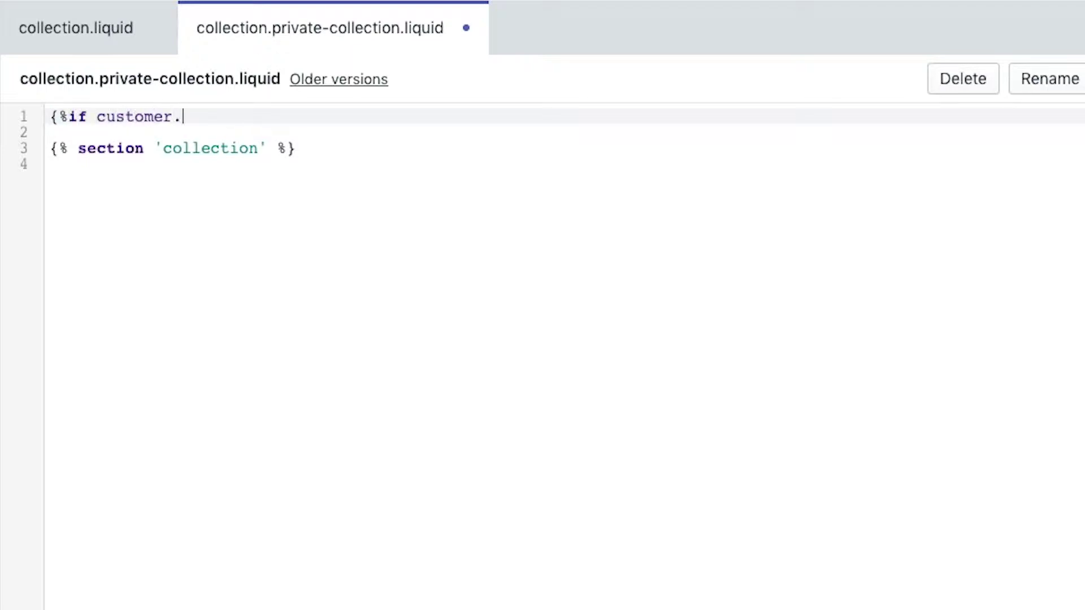
{"action": "type", "text": "ains 'vi"}
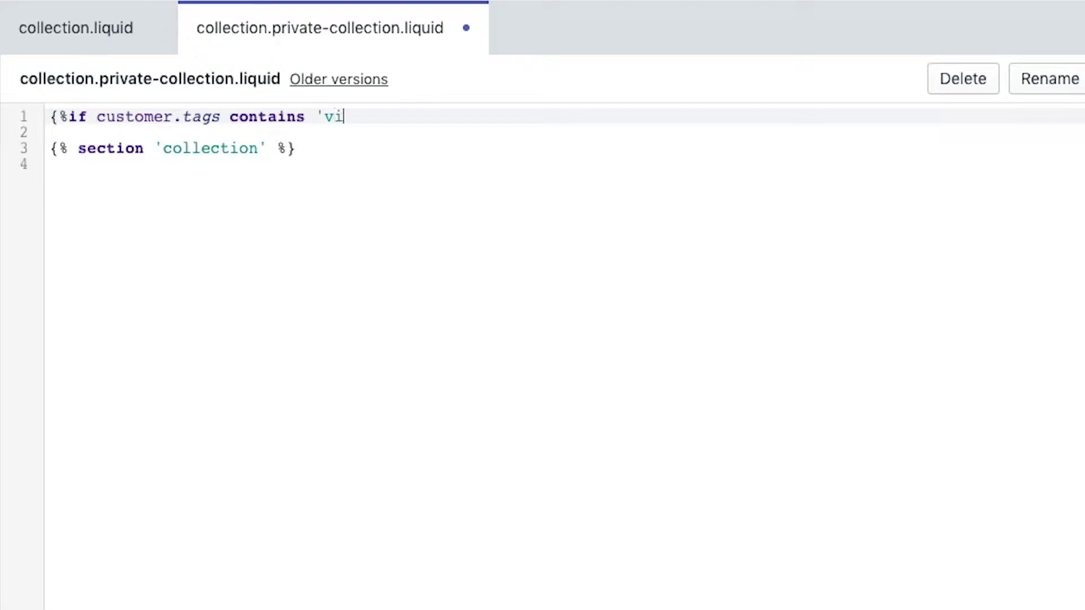
{"action": "type", "text": "}"}
{"action": "key", "text": "Down"}
{"action": "key", "text": "Down"}
{"action": "key", "text": "Down"}
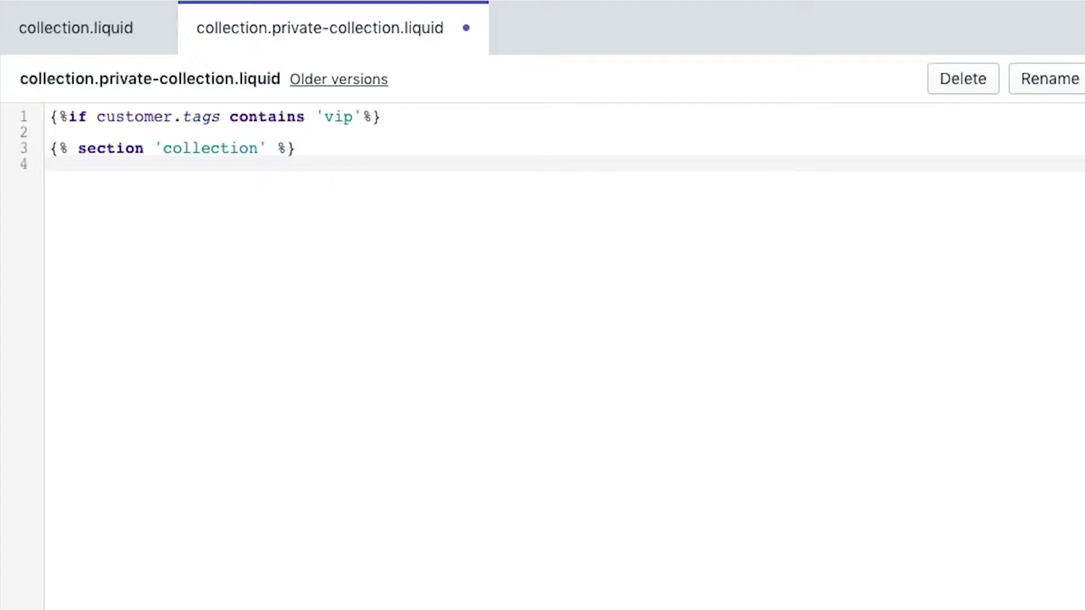
- Add an else branch showing pages.no-access.content and close the block with endif
{"action": "type", "text": "{%else%}"}
{"action": "key", "text": "Return"}
{"action": "key", "text": "Return"}
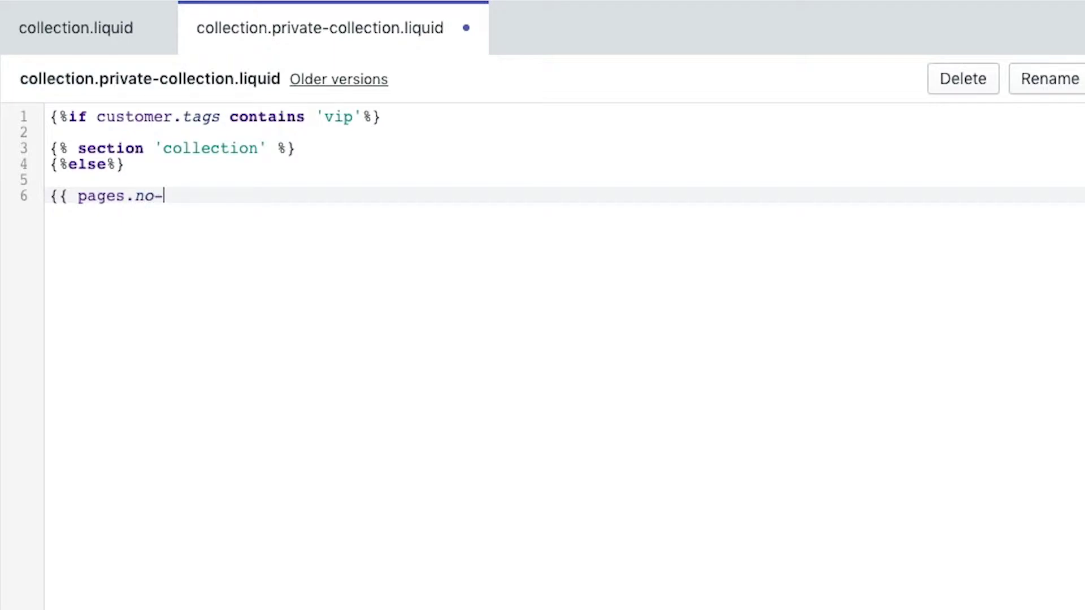
{"action": "type", "text": "cont"}
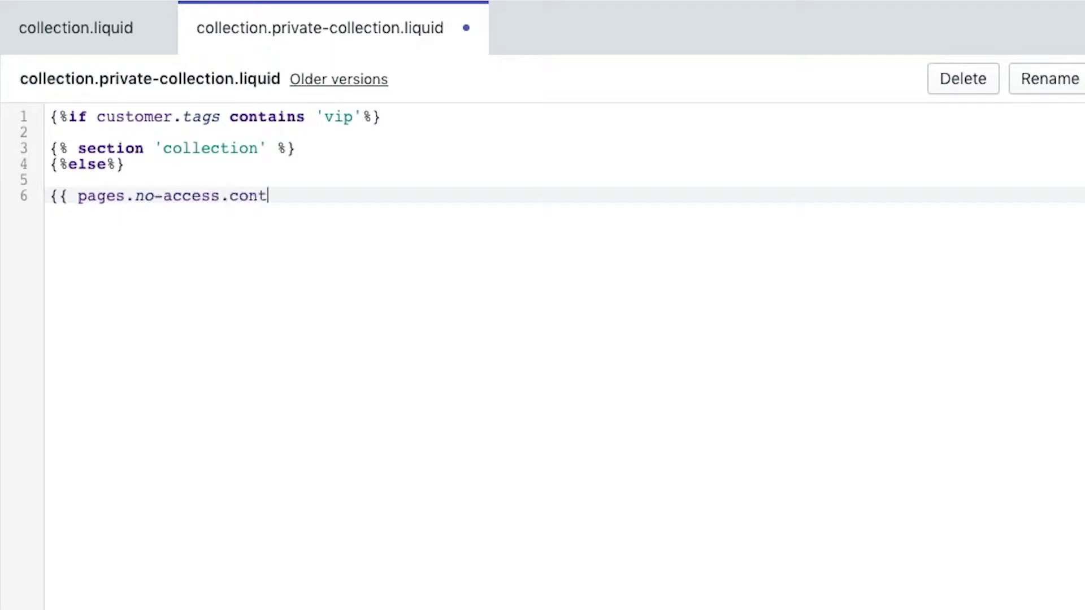
{"action": "type", "text": "ent }}"}
{"action": "key", "text": "Return"}
{"action": "key", "text": "Return"}
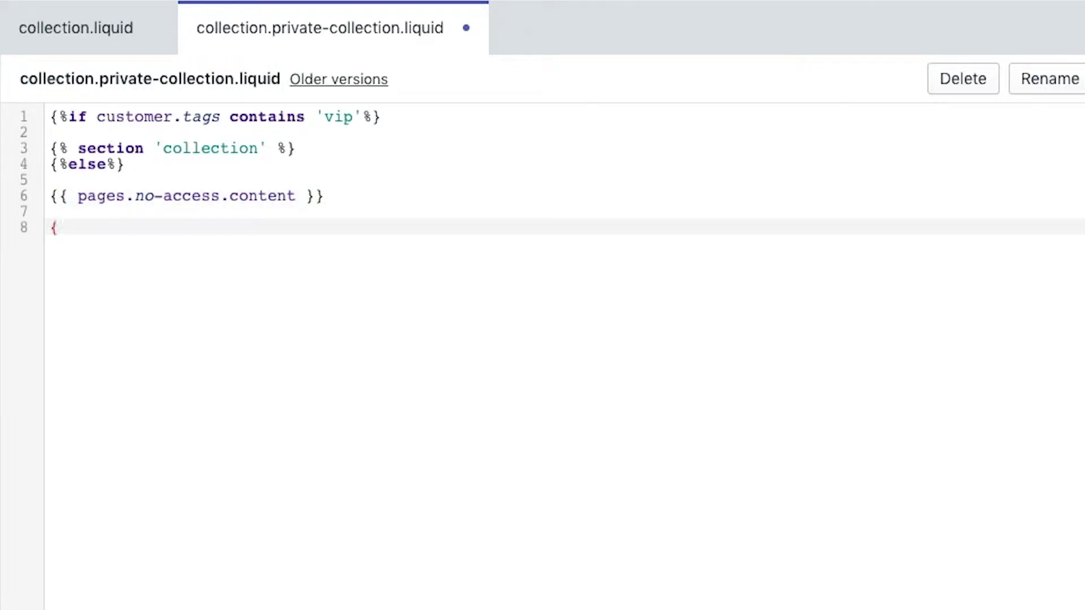
{"action": "key", "text": "BackSpace"}
{"action": "key", "text": "BackSpace"}
{"action": "type", "text": "%endif%"}
{"action": "type", "text": "}"}
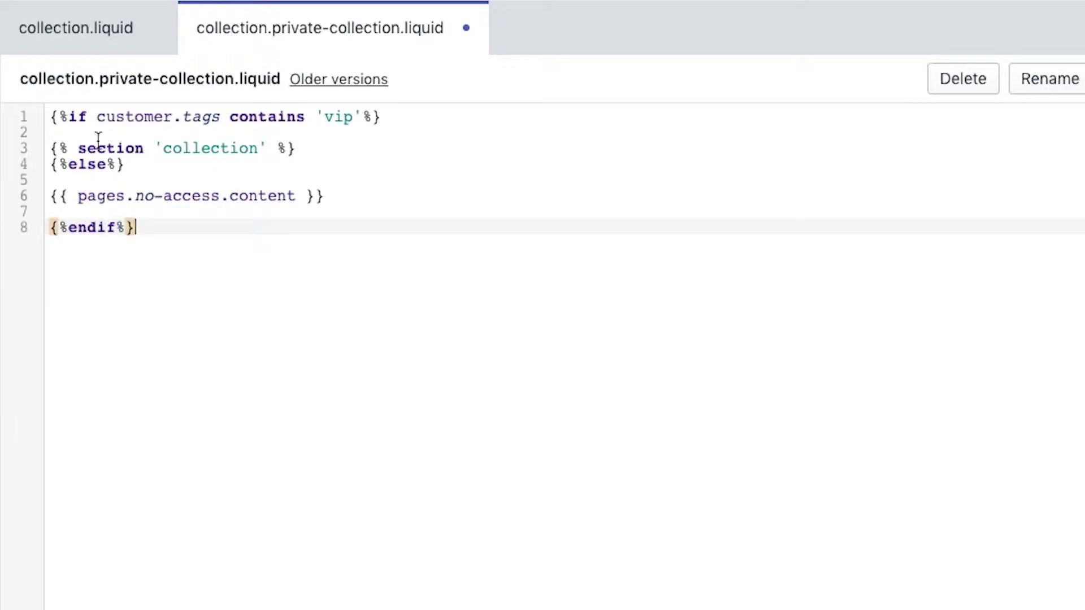
{"action": "left_click", "coordinate": [263, 180]}
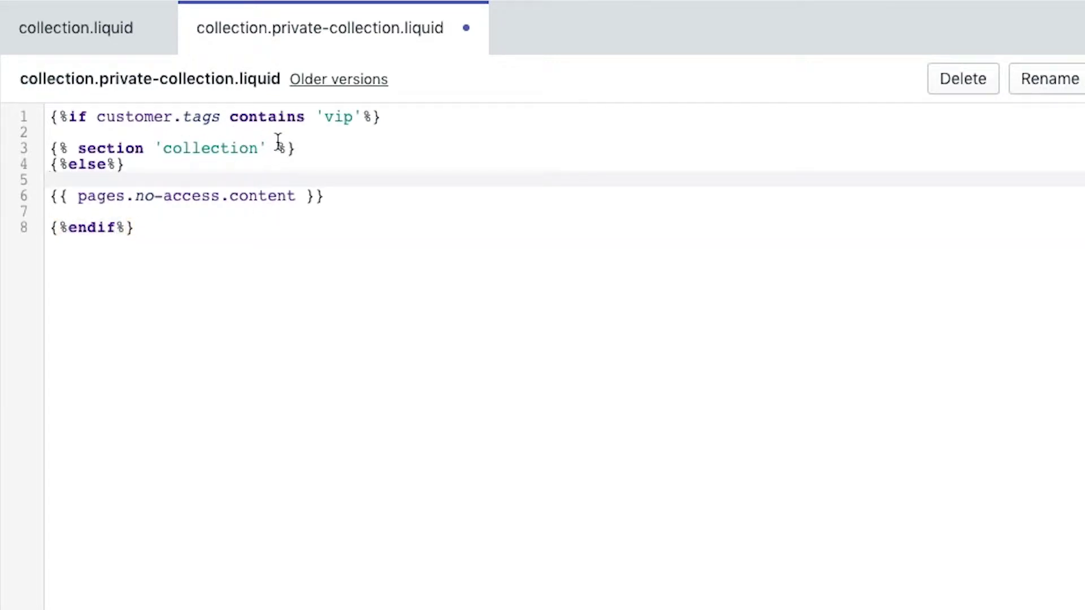
{"action": "left_click", "coordinate": [151, 147]}
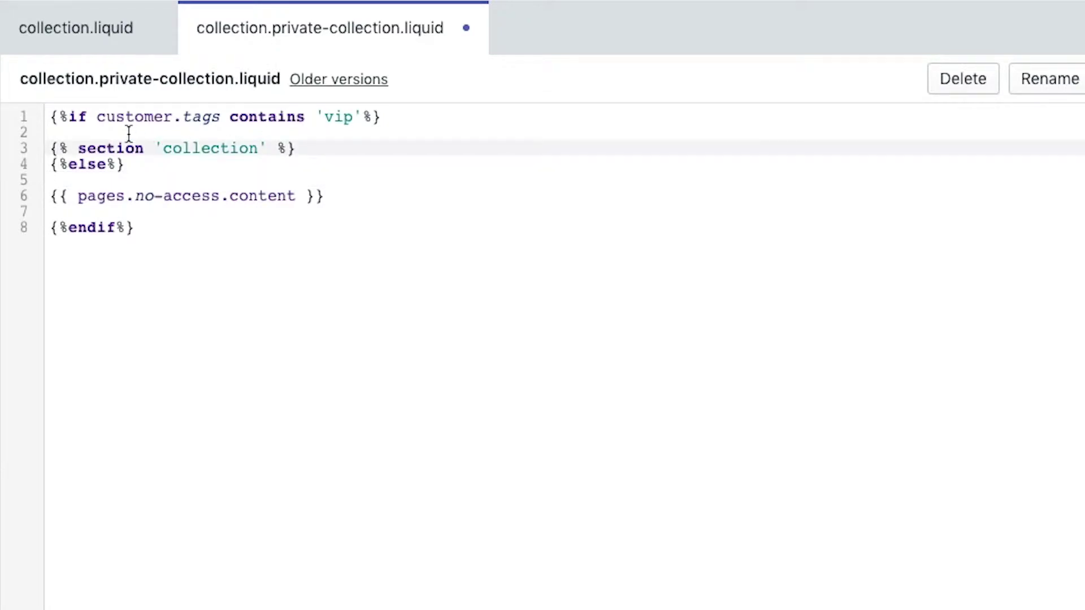
{"action": "left_click", "coordinate": [398, 130]}
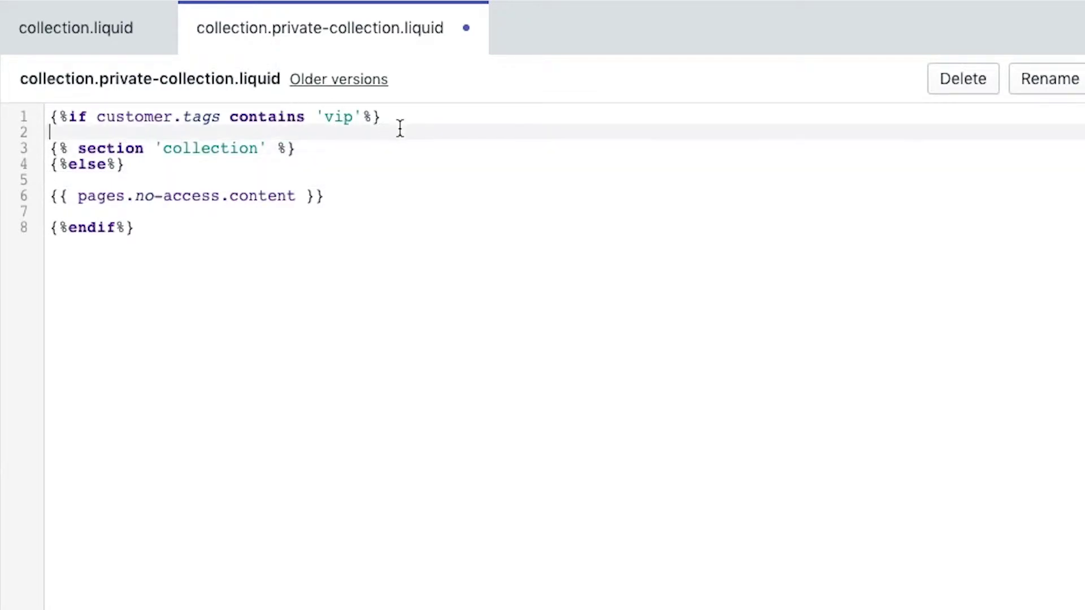
{"action": "left_click_drag", "start_coordinate": [222, 119], "coordinate": [147, 116]}
- Indent the collection section inside the VIP check and add a blank line before the else
{"action": "left_click", "coordinate": [148, 117]}
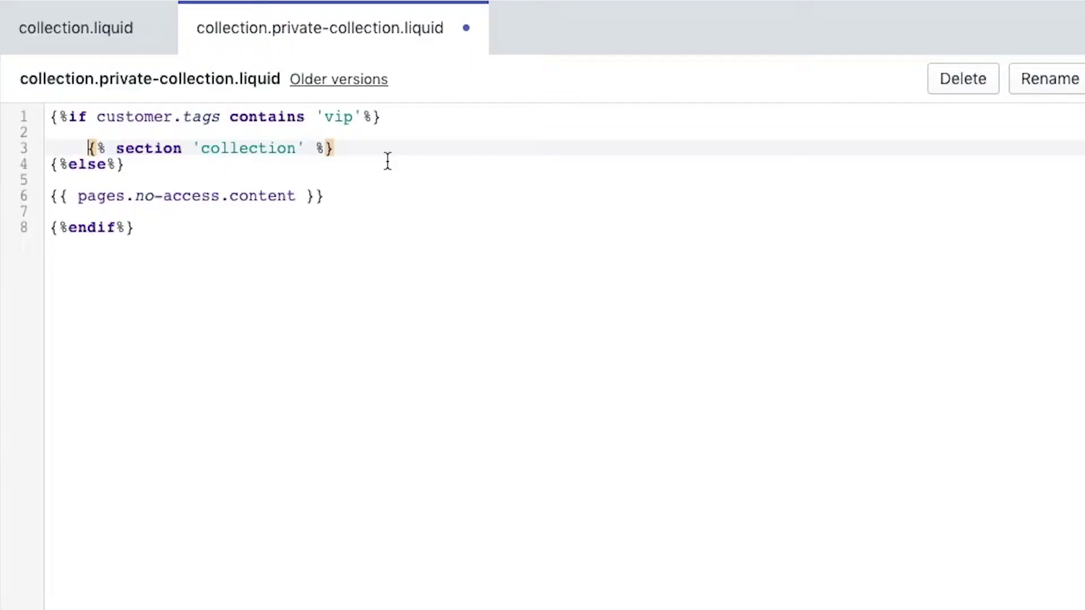
{"action": "left_click", "coordinate": [351, 147]}
{"action": "key", "text": "Return"}
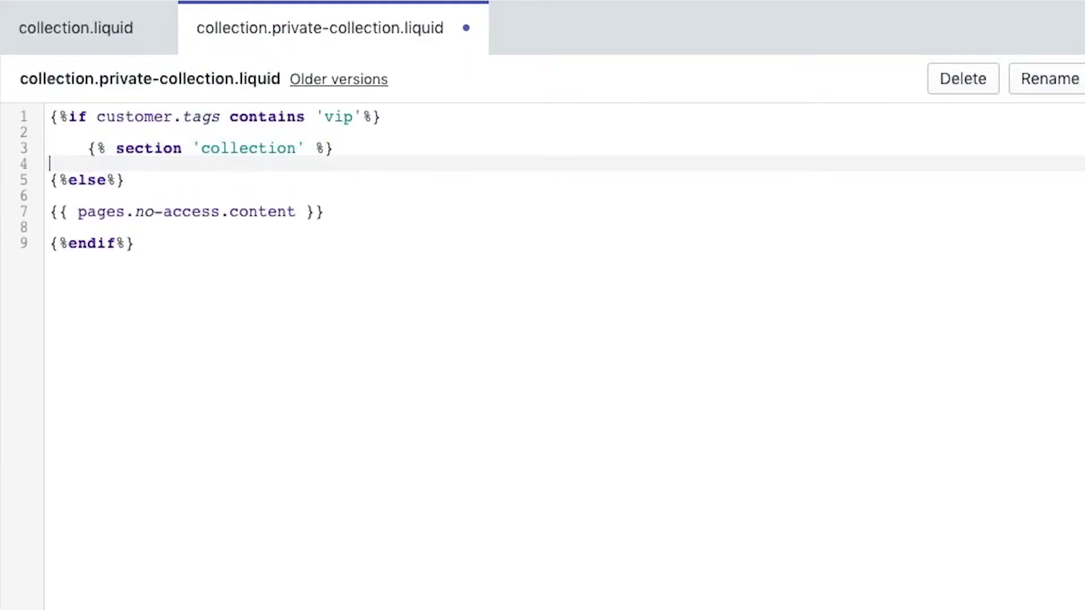
{"action": "left_click", "coordinate": [101, 212]}
{"action": "left_click", "coordinate": [207, 198]}
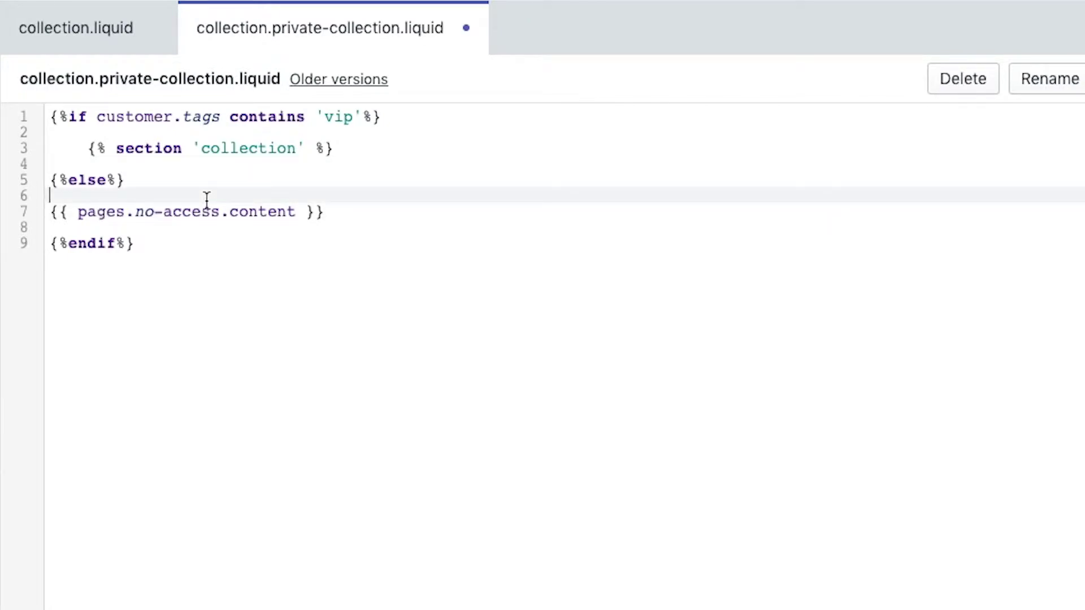
{"action": "double_click", "coordinate": [179, 213]}
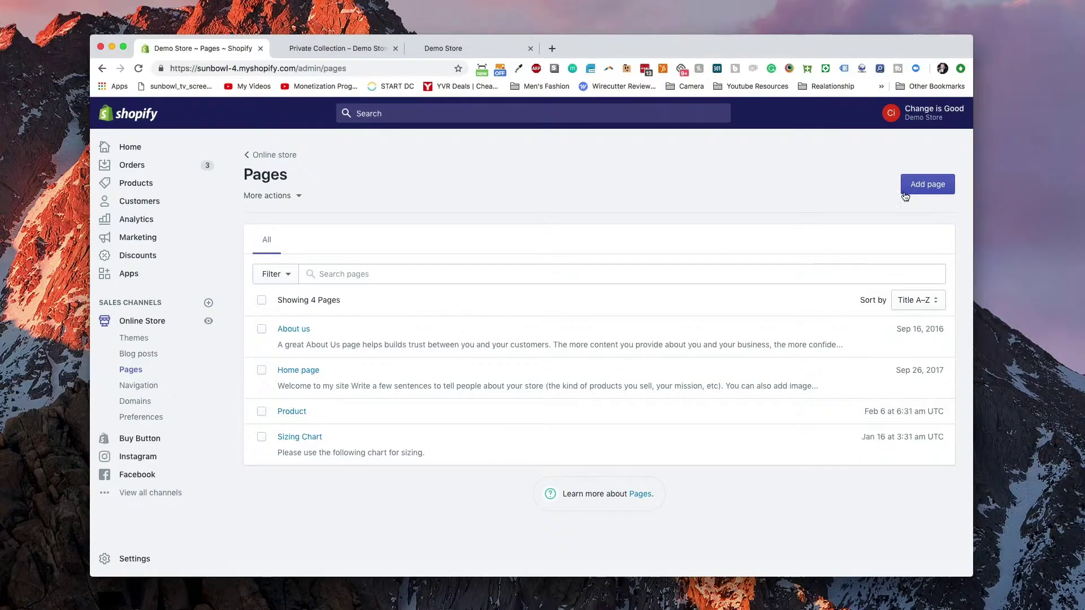
- Create a page titled no-access saying the collection is private and to join the VIP list
{"action": "left_click", "coordinate": [905, 196]}
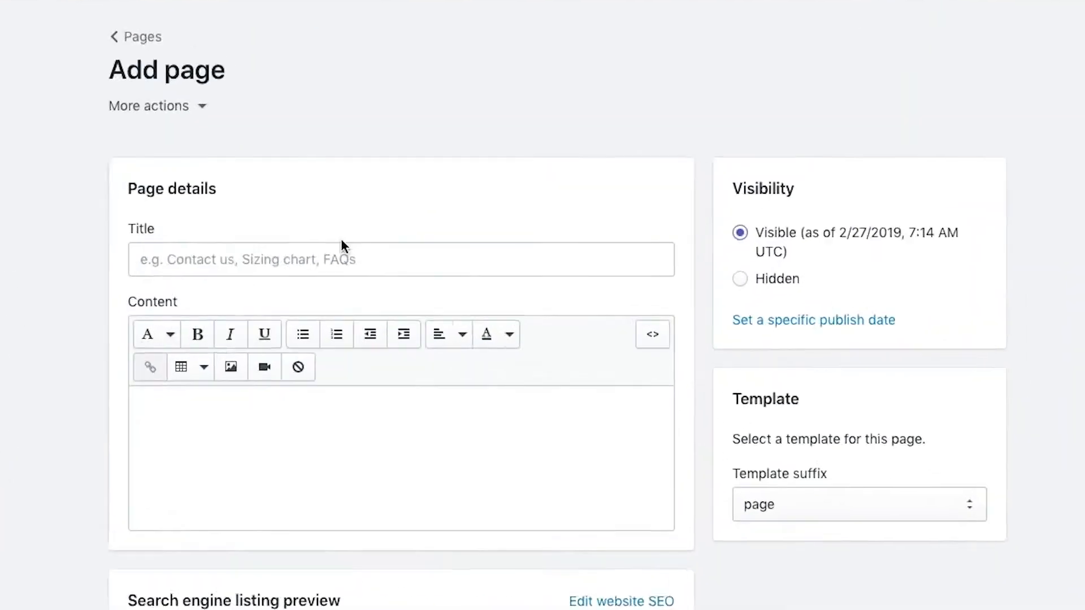
{"action": "left_click", "coordinate": [259, 264]}
{"action": "type", "text": "no0a"}
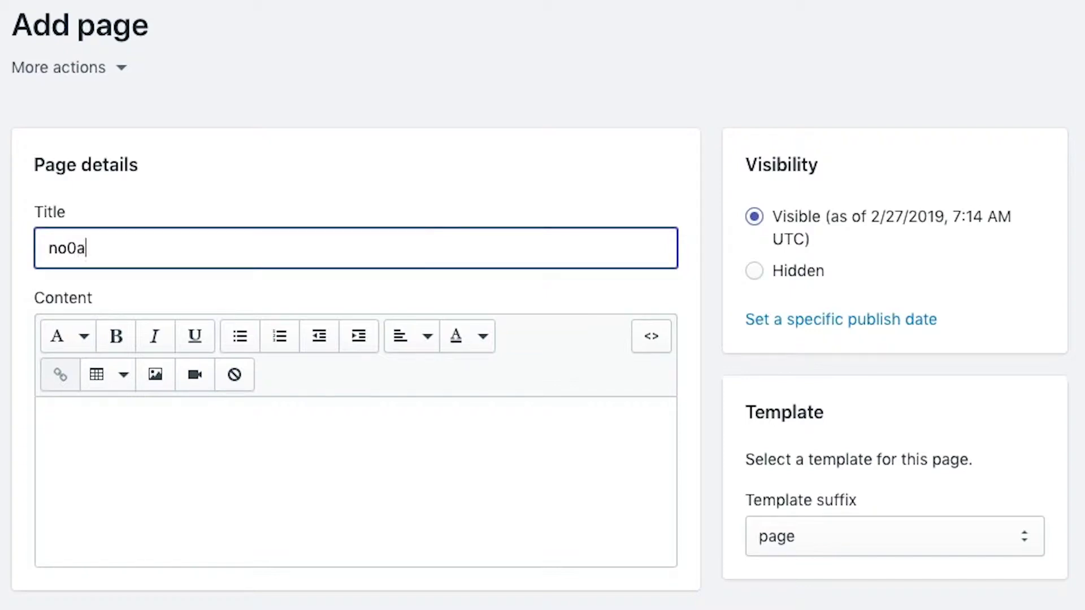
{"action": "key", "text": "BackSpace"}
{"action": "key", "text": "BackSpace"}
{"action": "type", "text": "-acce"}
{"action": "key", "text": "Tab"}
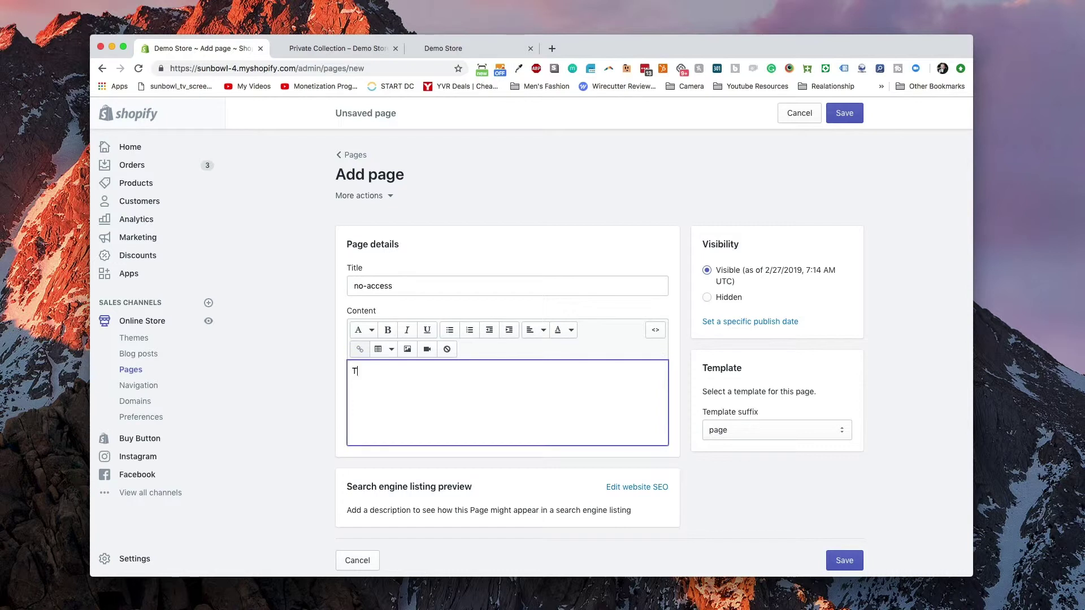
{"action": "type", "text": "his"}
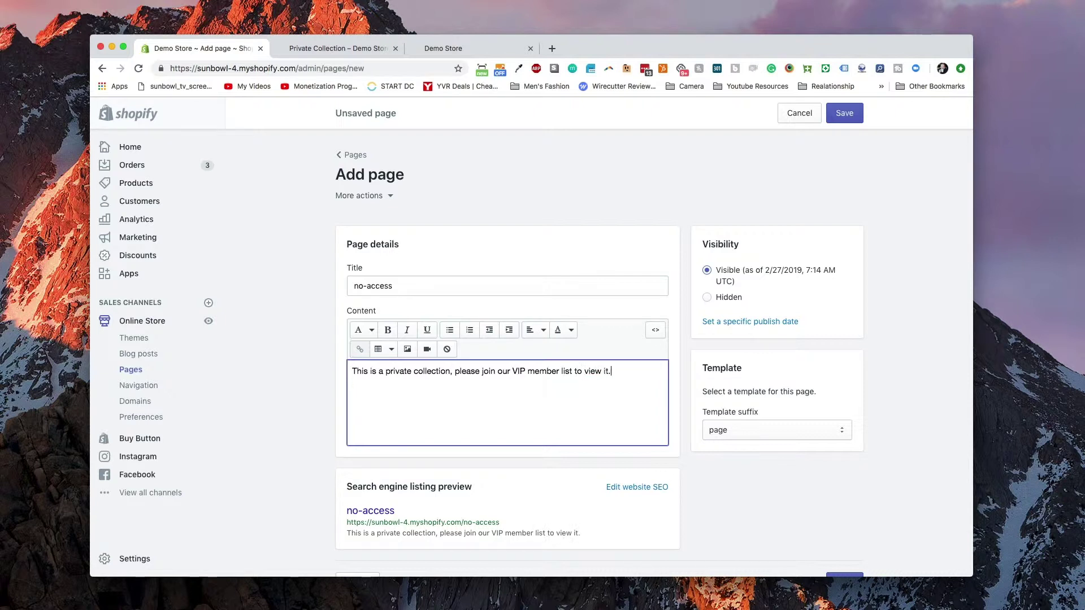
- Centre the no-access page message and save the page
{"action": "left_click", "coordinate": [529, 333]}
{"action": "left_click", "coordinate": [538, 379]}
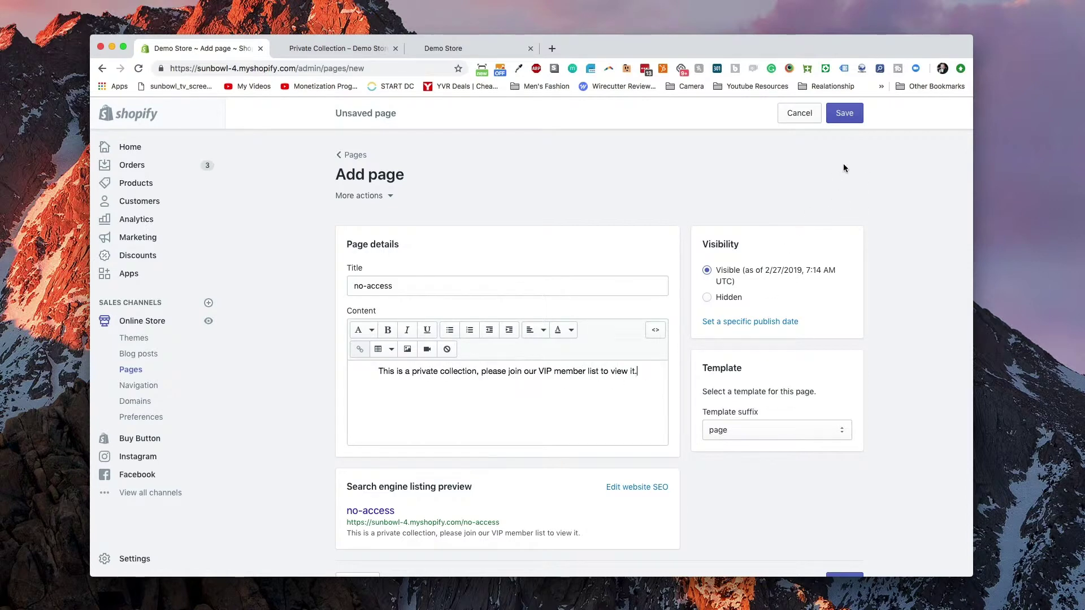
{"action": "left_click", "coordinate": [847, 117]}
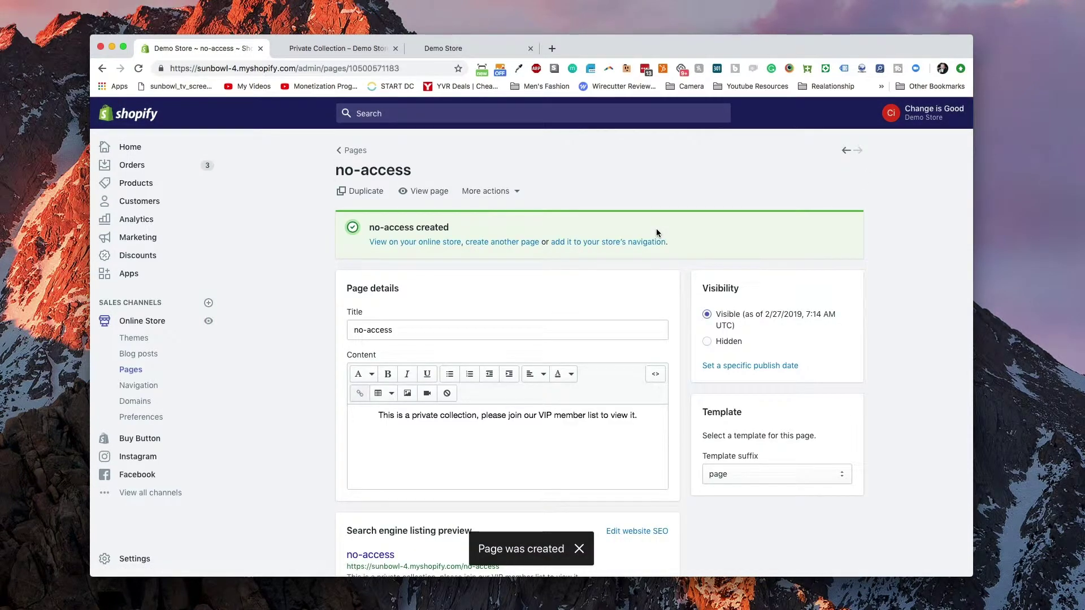
- Check the storefront tabs, then return to the admin's Products area
{"action": "left_click", "coordinate": [357, 50]}
{"action": "left_click", "coordinate": [468, 47]}
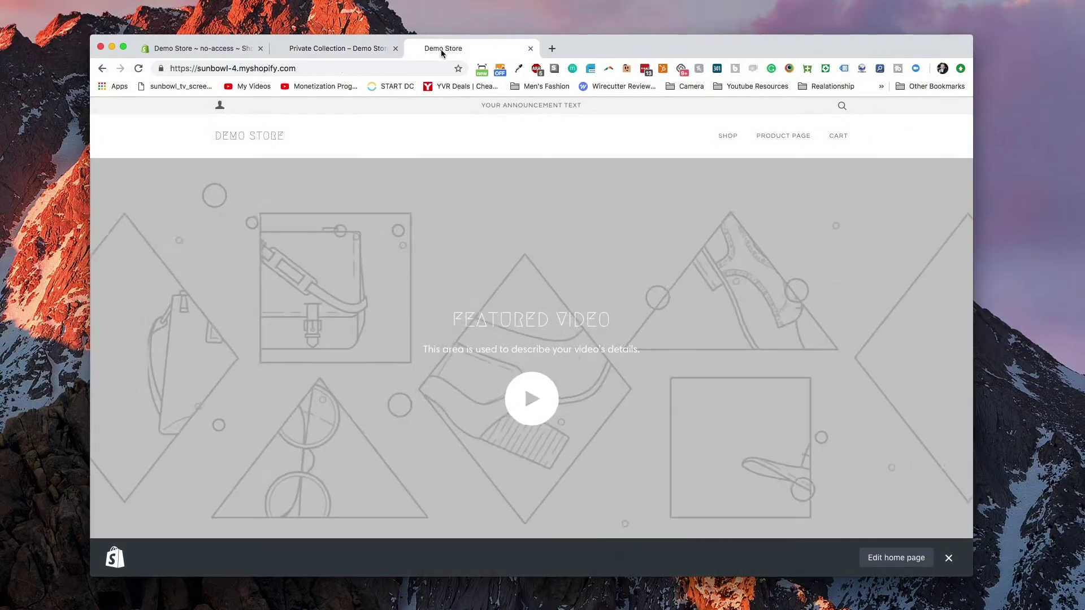
{"action": "left_click", "coordinate": [222, 49]}
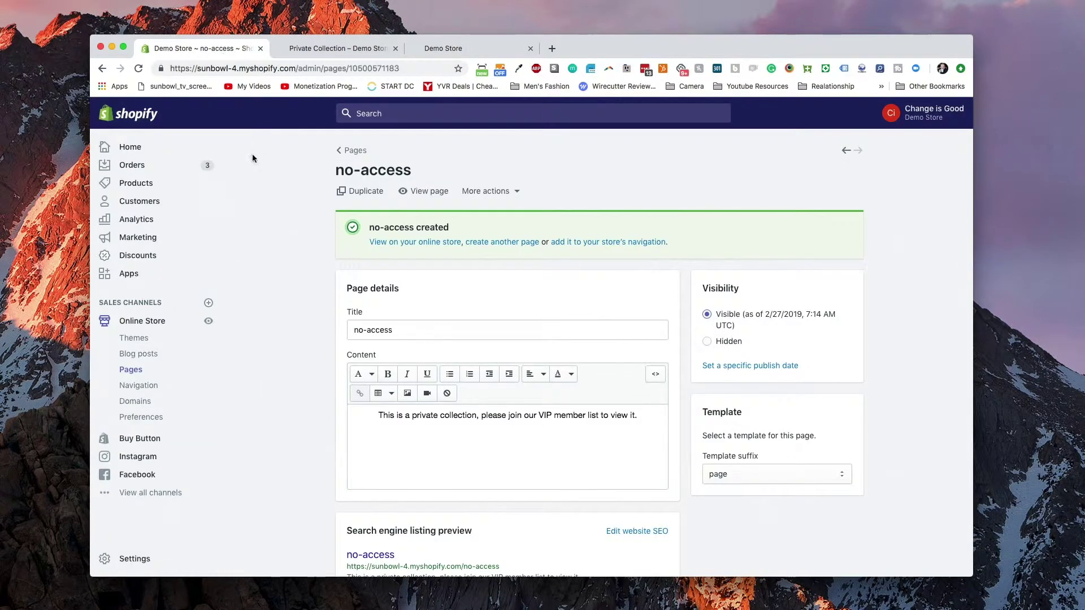
{"action": "left_click", "coordinate": [161, 192]}
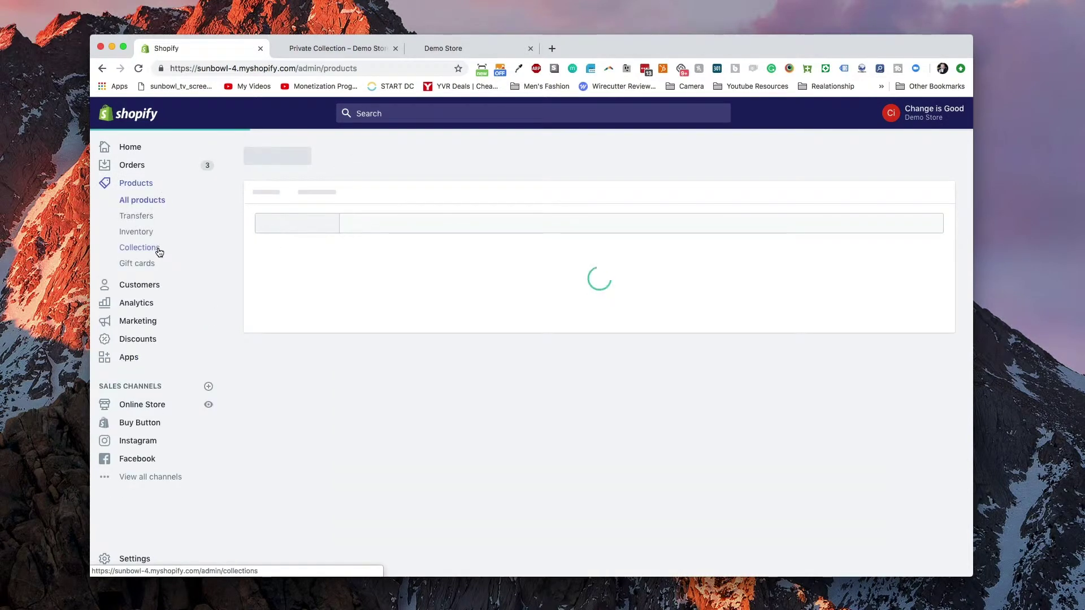
- Open the Private Collection in the admin and check its storefront and account login pages
{"action": "left_click", "coordinate": [159, 250]}
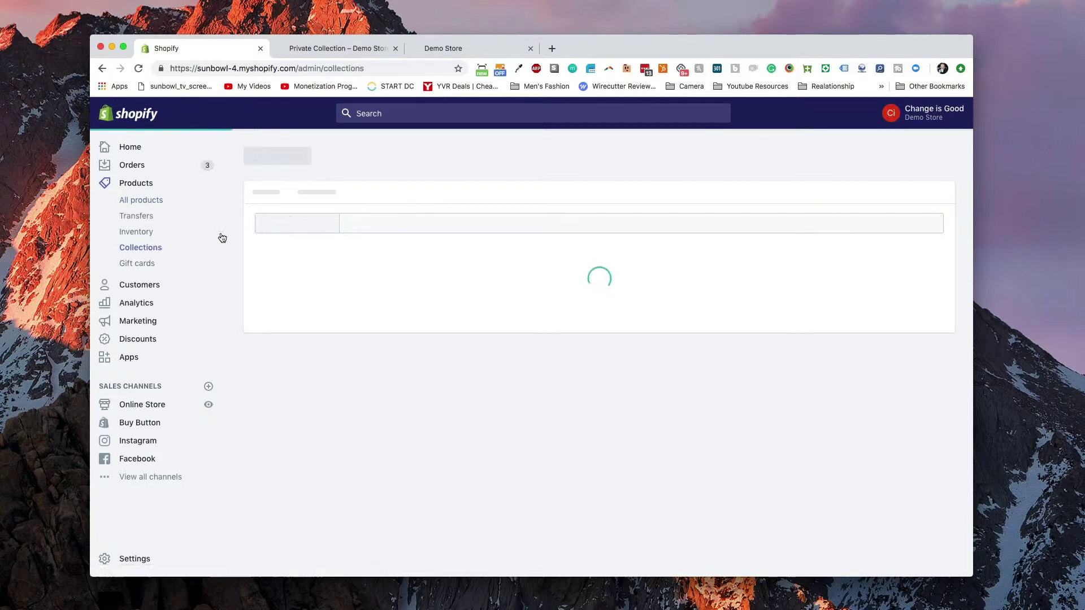
{"action": "left_click", "coordinate": [357, 337]}
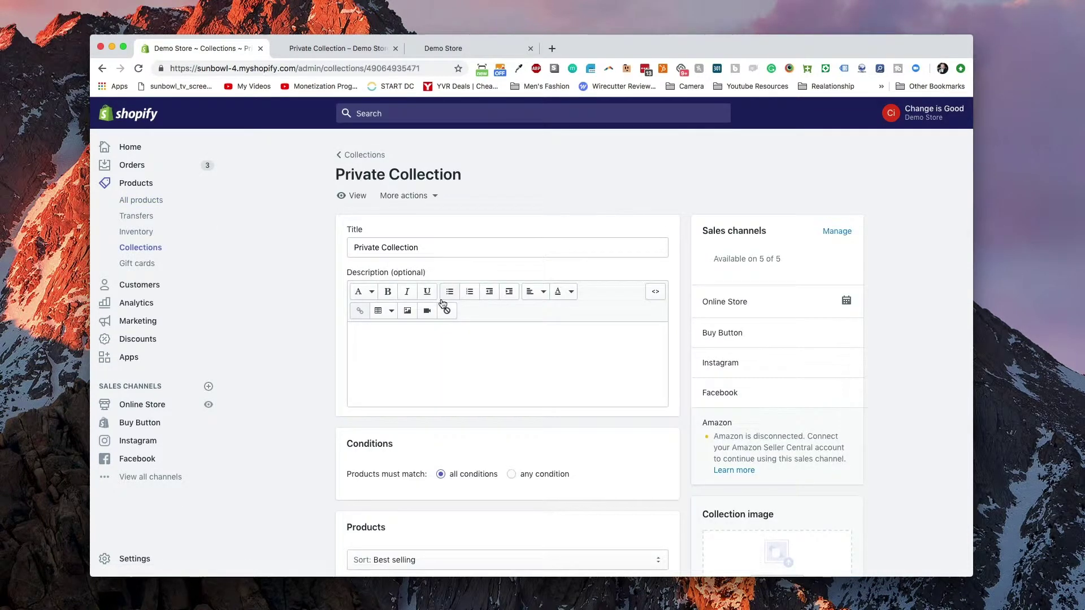
{"action": "left_click", "coordinate": [372, 50]}
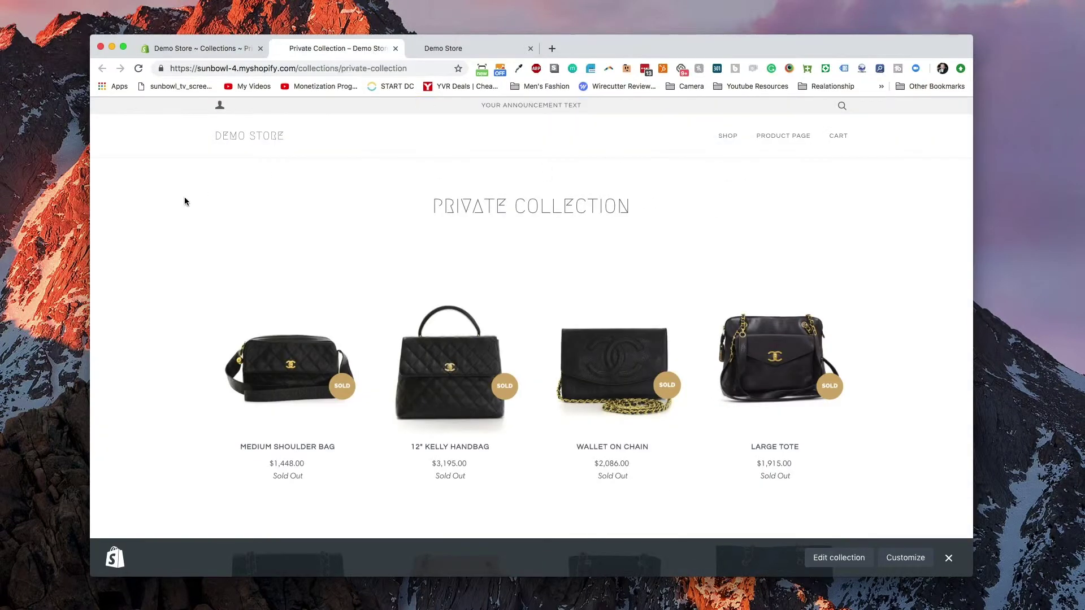
{"action": "left_click", "coordinate": [221, 108]}
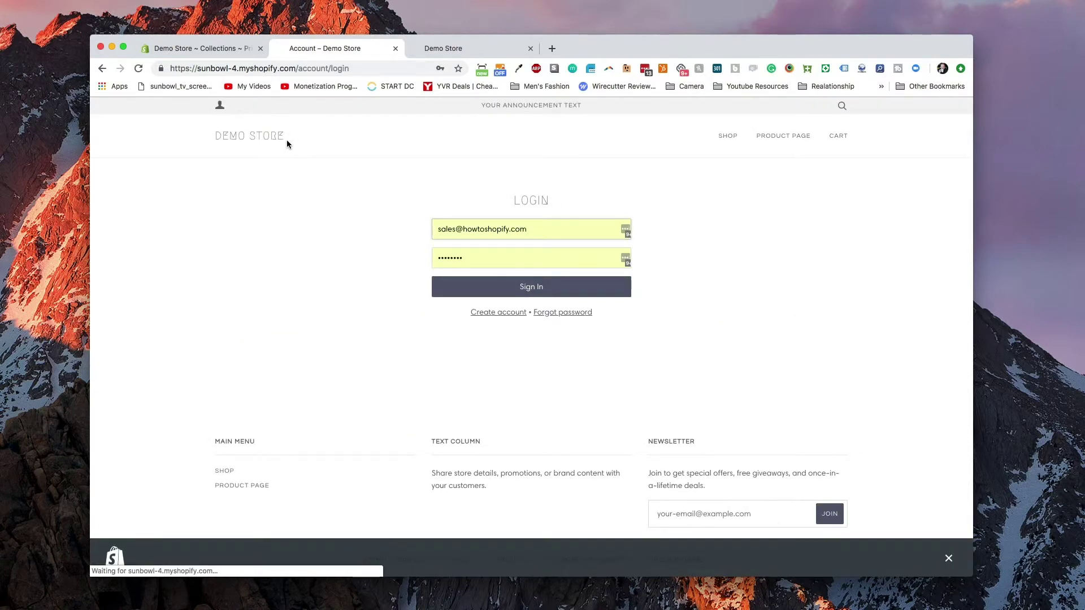
{"action": "left_click", "coordinate": [238, 53]}
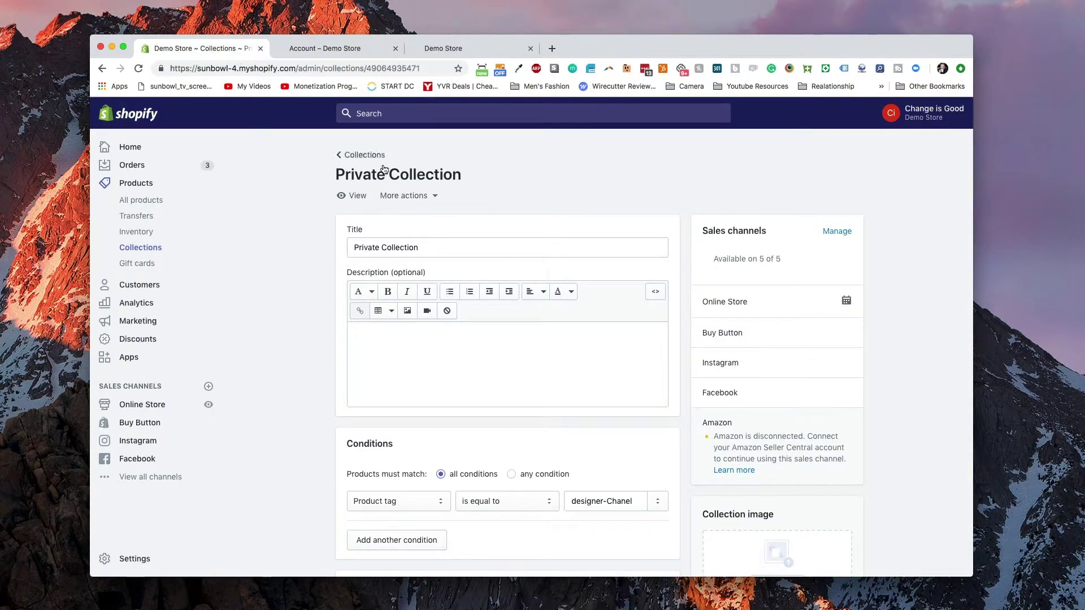
- Confirm the storefront Private Collection shows only the VIP member-list message, then check the login page
{"action": "left_click", "coordinate": [358, 196]}
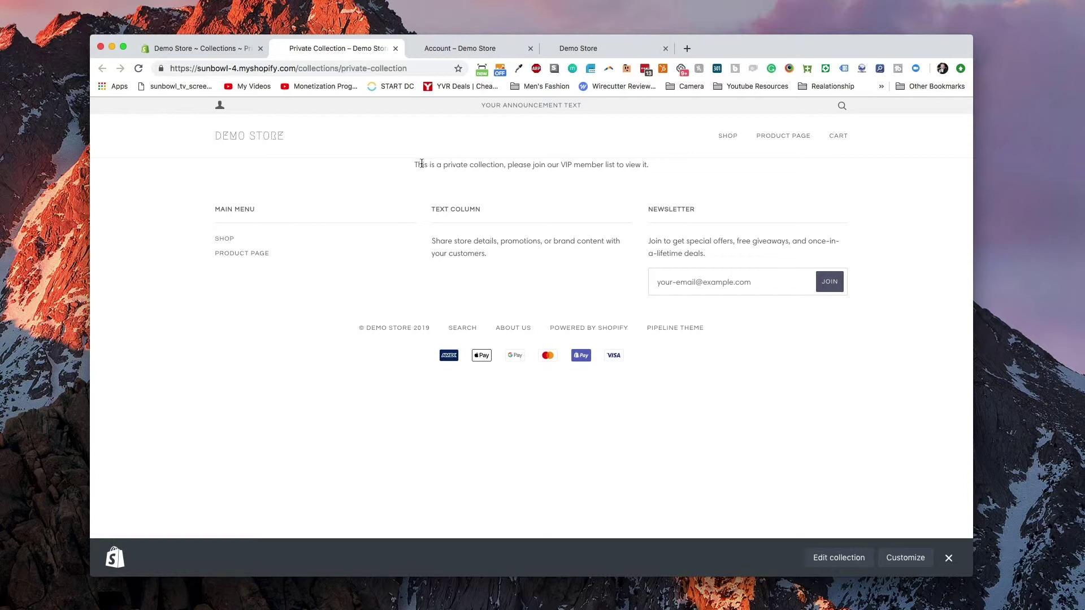
{"action": "left_click_drag", "start_coordinate": [462, 163], "coordinate": [559, 165]}
{"action": "left_click", "coordinate": [584, 164]}
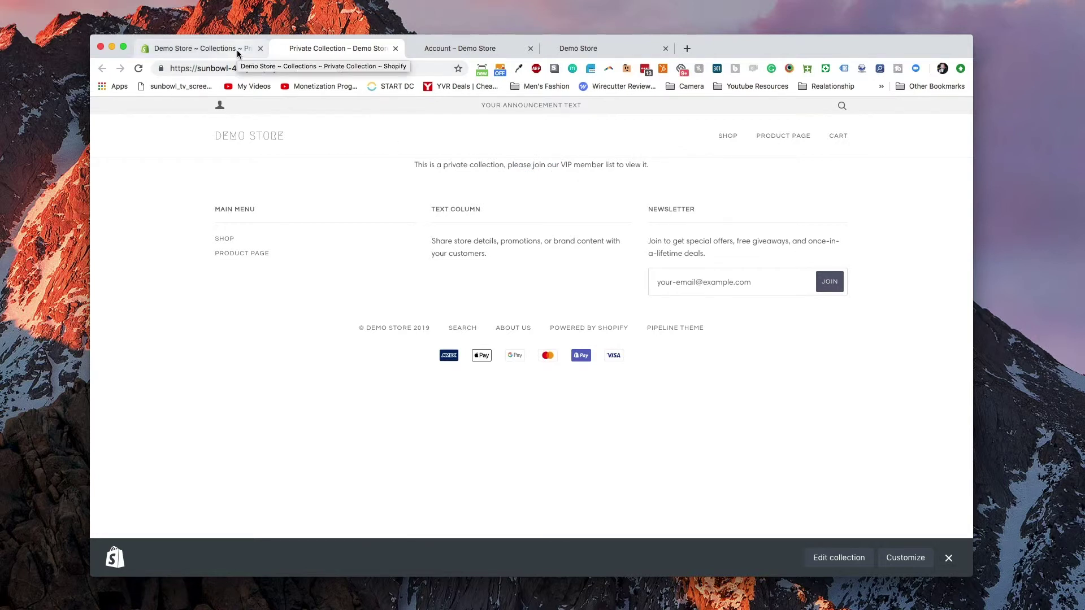
{"action": "left_click", "coordinate": [220, 105]}
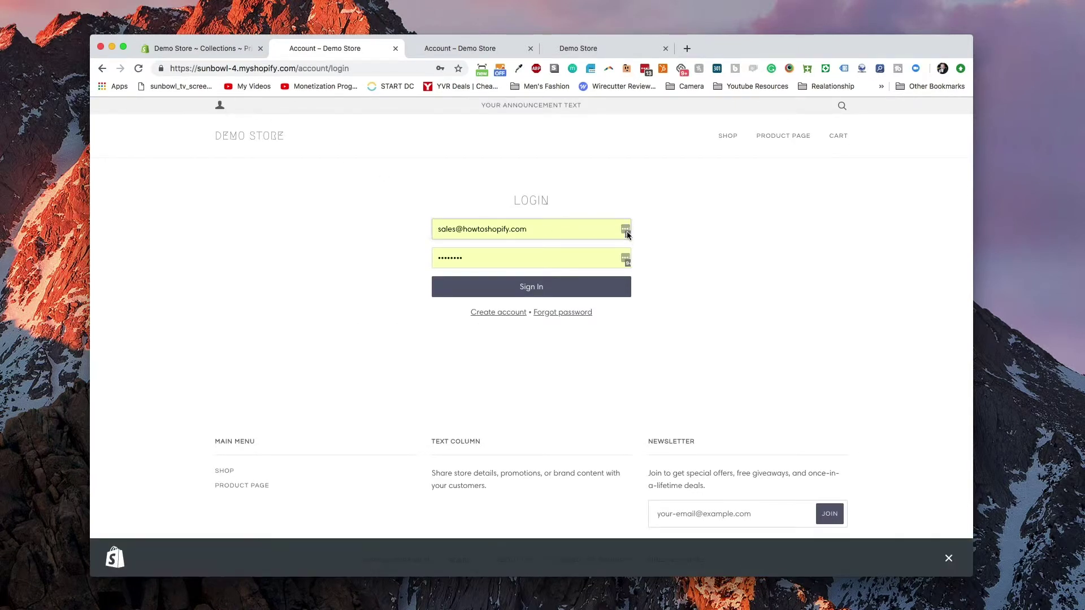
{"action": "left_click", "coordinate": [565, 230]}
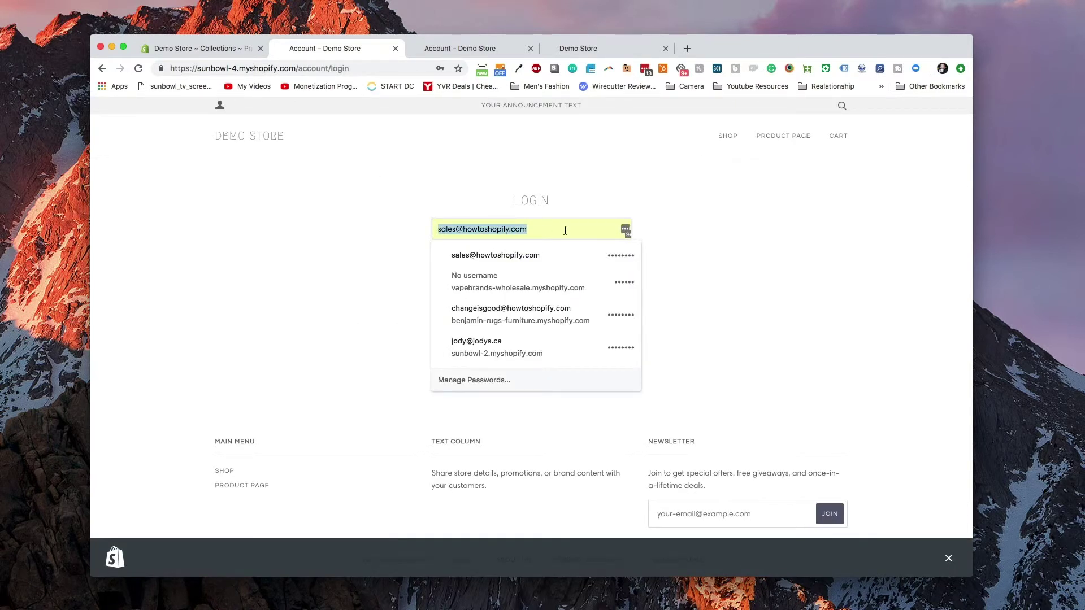
{"action": "left_click", "coordinate": [190, 50]}
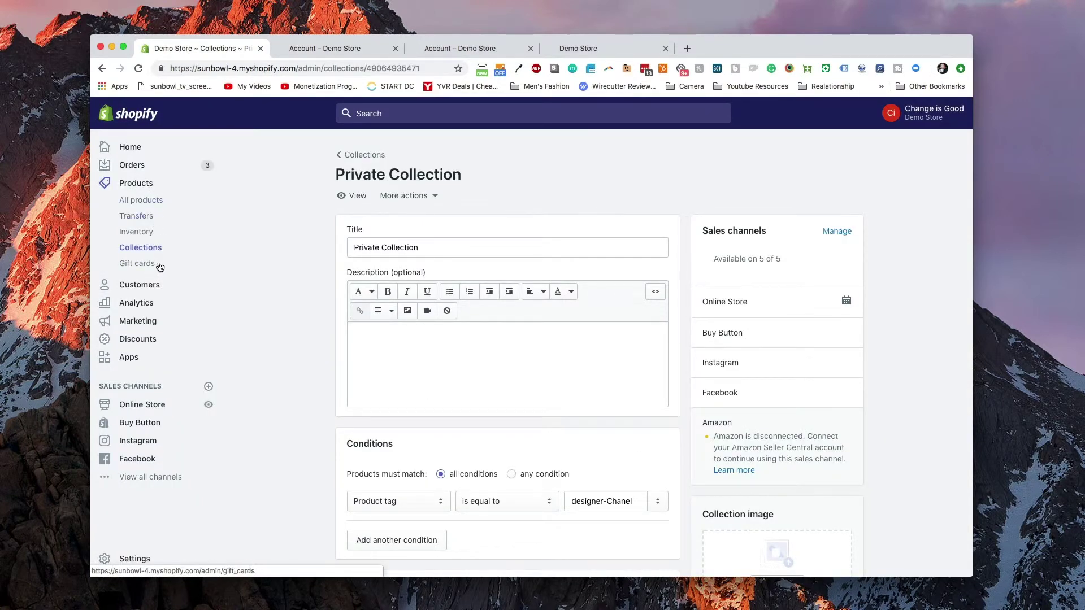
- Add the tag 'vip' to the first customer's record and save it
{"action": "left_click", "coordinate": [148, 286]}
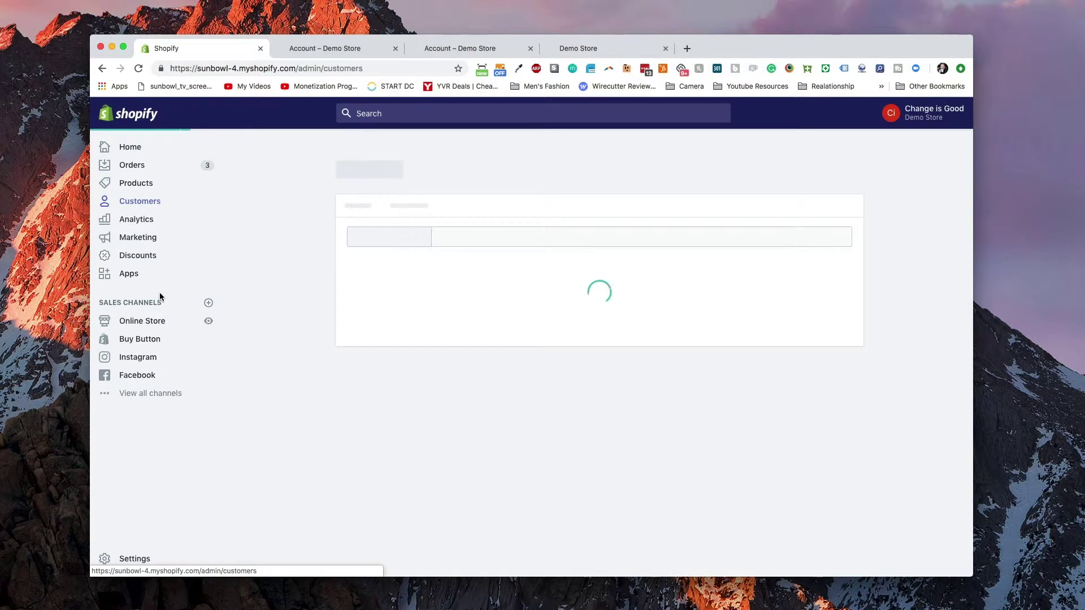
{"action": "left_click", "coordinate": [431, 313]}
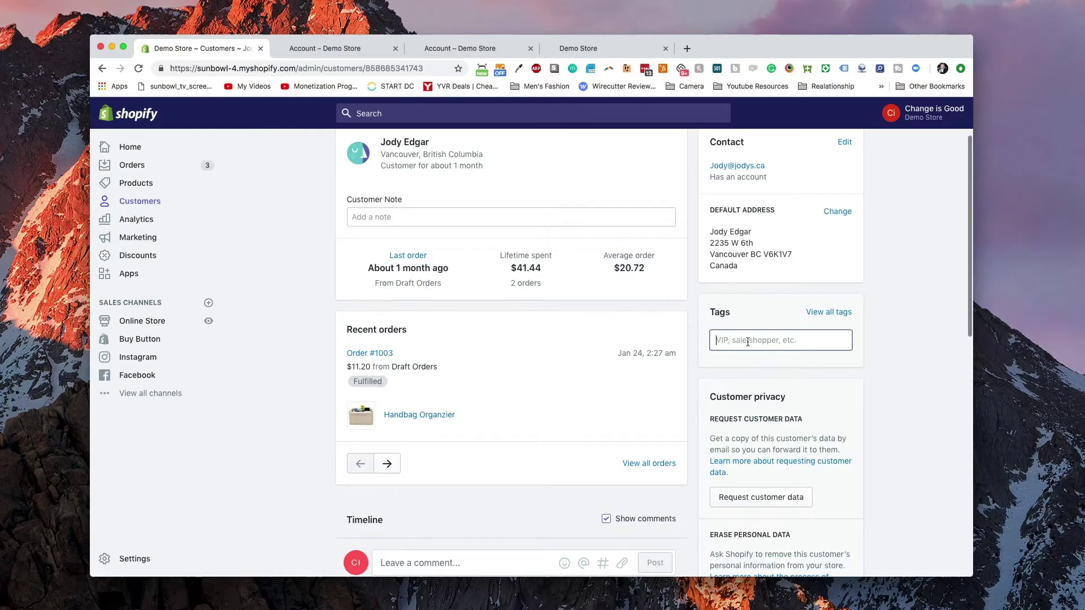
{"action": "left_click", "coordinate": [748, 342]}
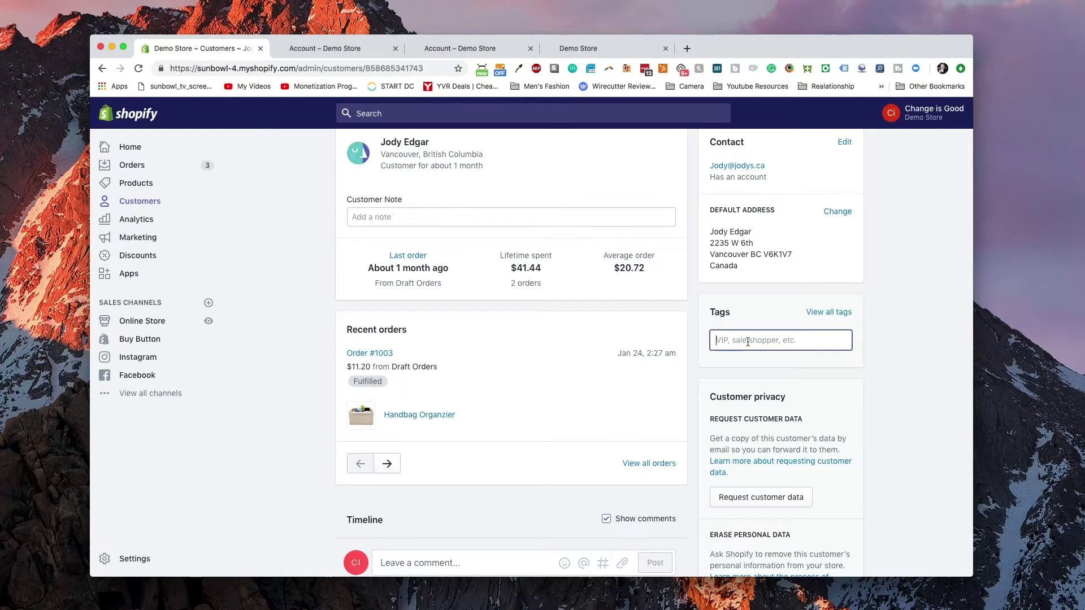
{"action": "type", "text": "vip"}
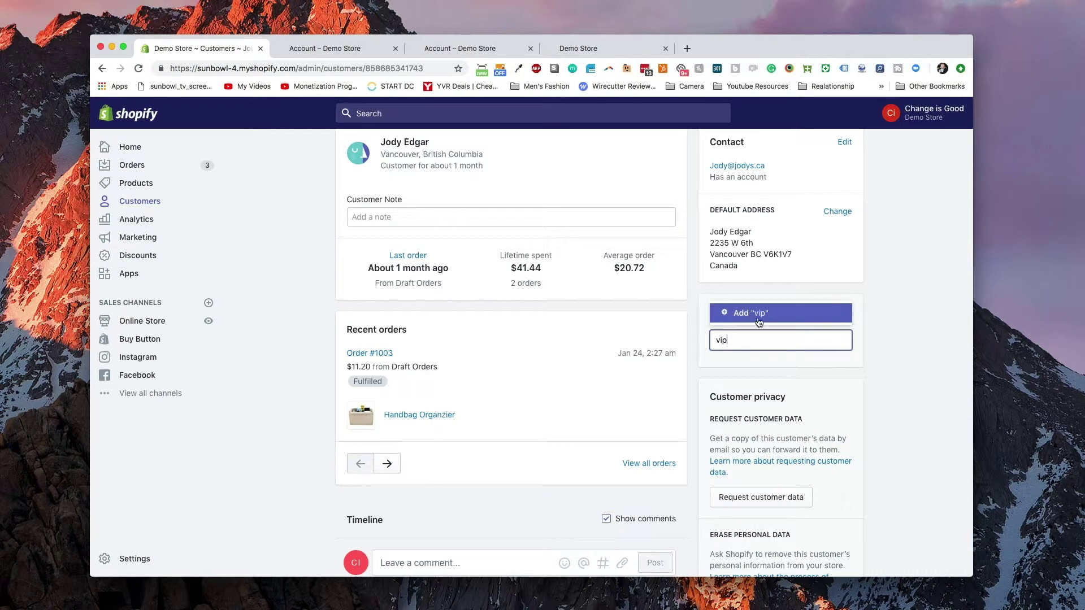
{"action": "left_click", "coordinate": [760, 313]}
{"action": "scroll", "coordinate": [874, 361], "scroll_direction": "up", "scroll_amount": 3}
{"action": "left_click", "coordinate": [845, 113]}
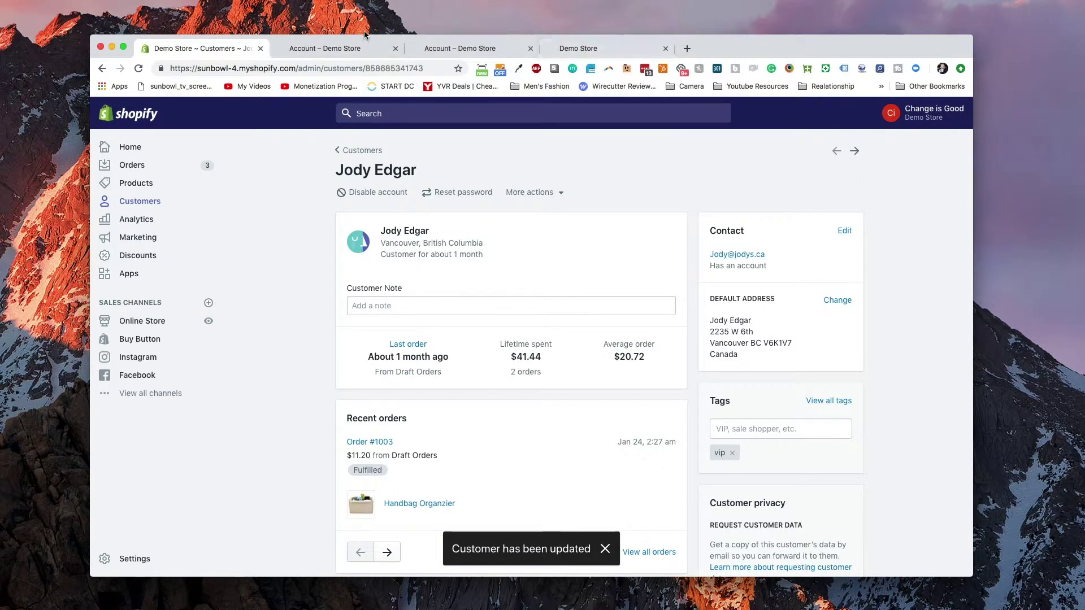
- Sign in to the storefront account as the customer using the saved login
{"action": "left_click", "coordinate": [353, 48]}
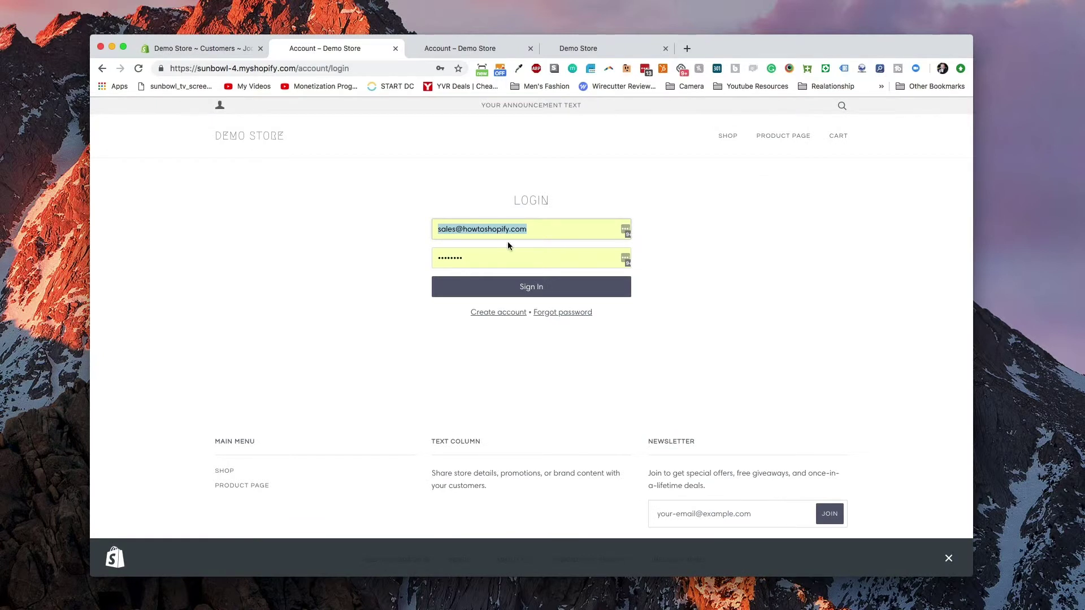
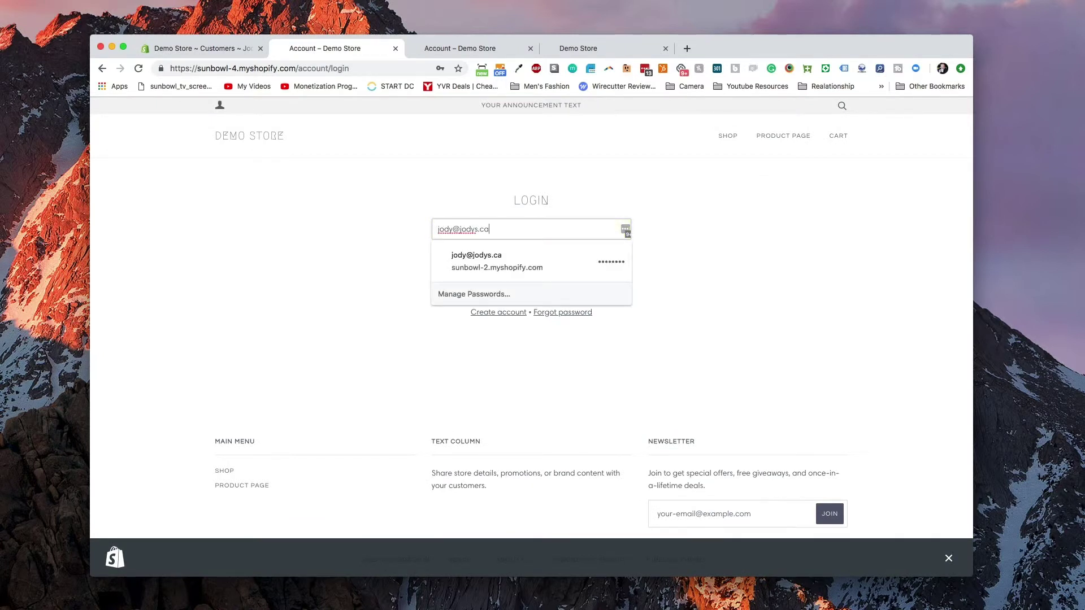
{"action": "key", "text": "Down"}
{"action": "key", "text": "Return"}
{"action": "key", "text": "Return"}
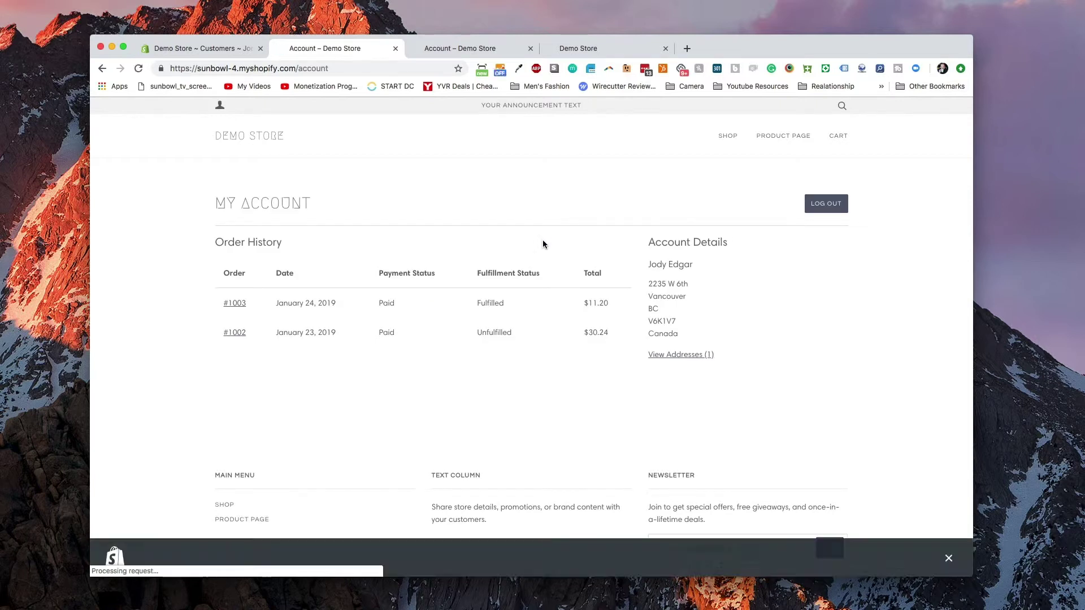
{"action": "left_click", "coordinate": [875, 232]}
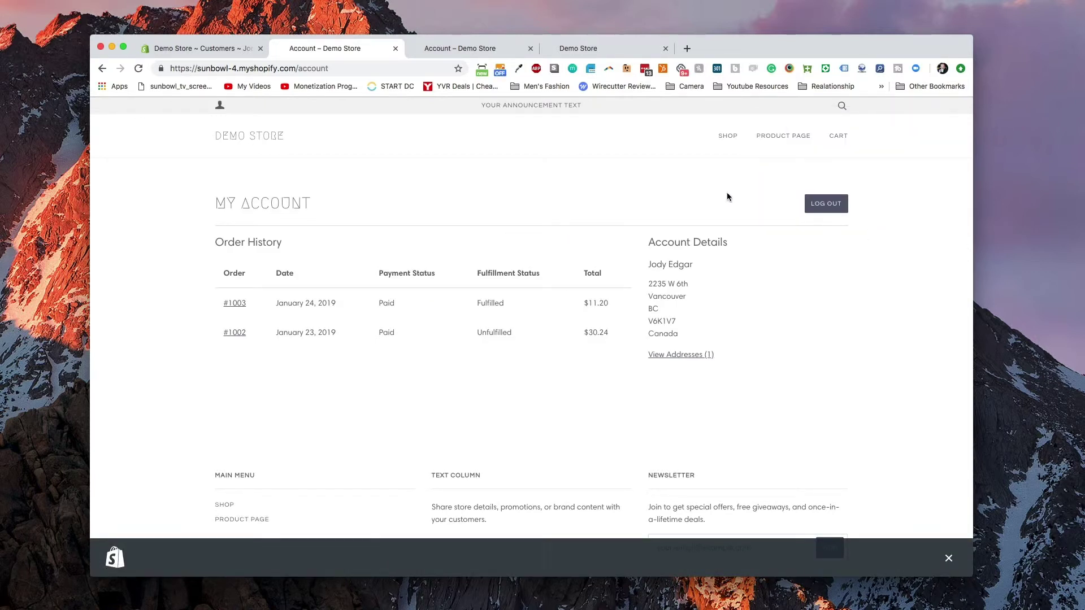
- Go to the admin's Online Store Themes page
{"action": "left_click", "coordinate": [242, 52]}
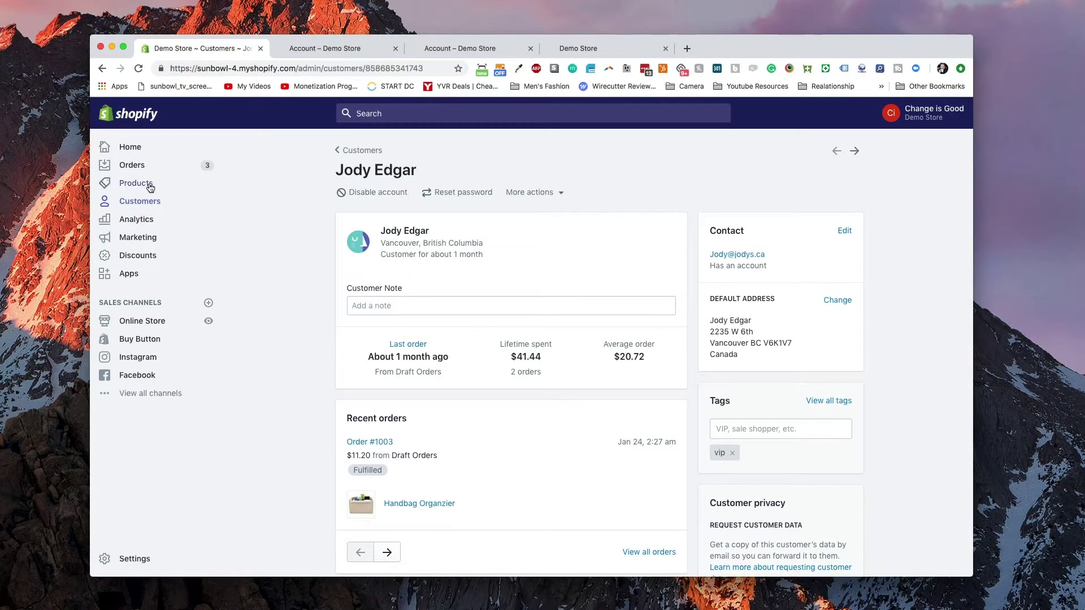
{"action": "left_click", "coordinate": [151, 187]}
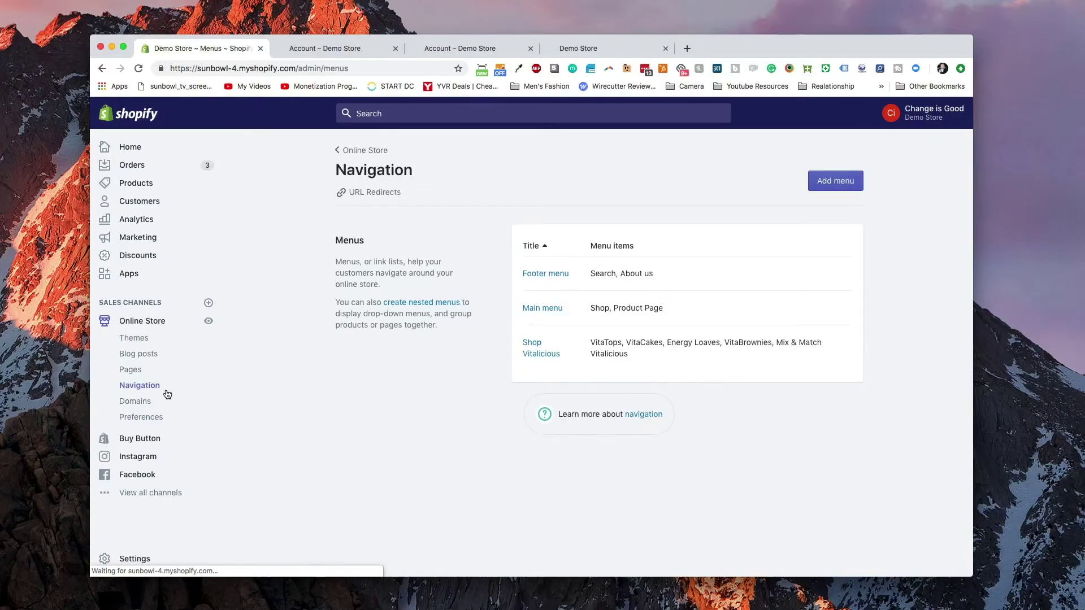
{"action": "left_click", "coordinate": [134, 338]}
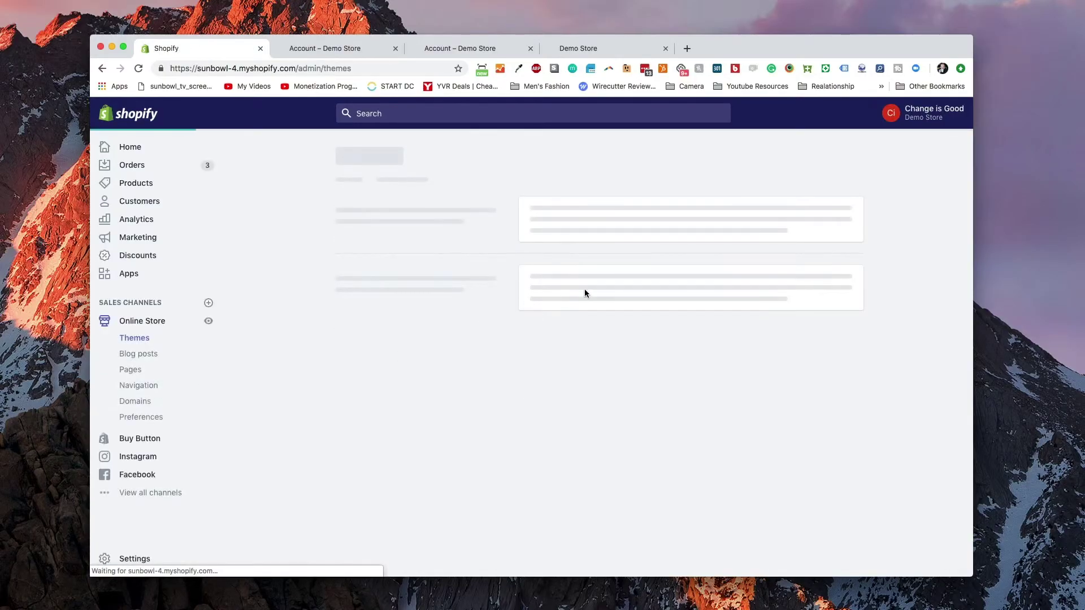
- Add a new Main menu item named 'VIP Collection'
{"action": "left_click", "coordinate": [140, 386]}
{"action": "left_click", "coordinate": [548, 312]}
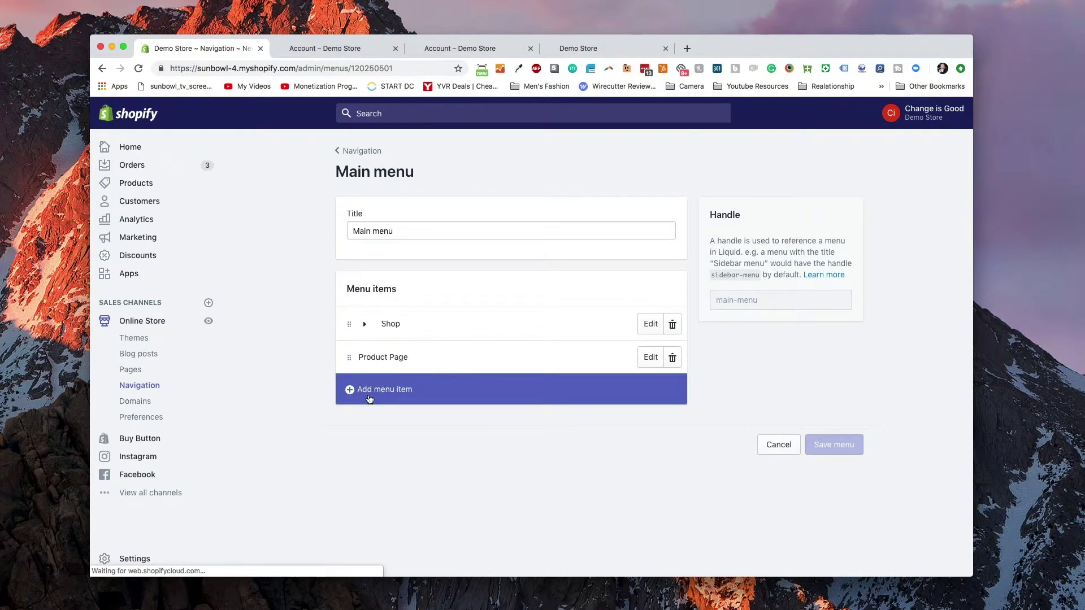
{"action": "left_click", "coordinate": [373, 390]}
{"action": "left_click", "coordinate": [408, 337]}
{"action": "type", "text": "VIP Collection"}
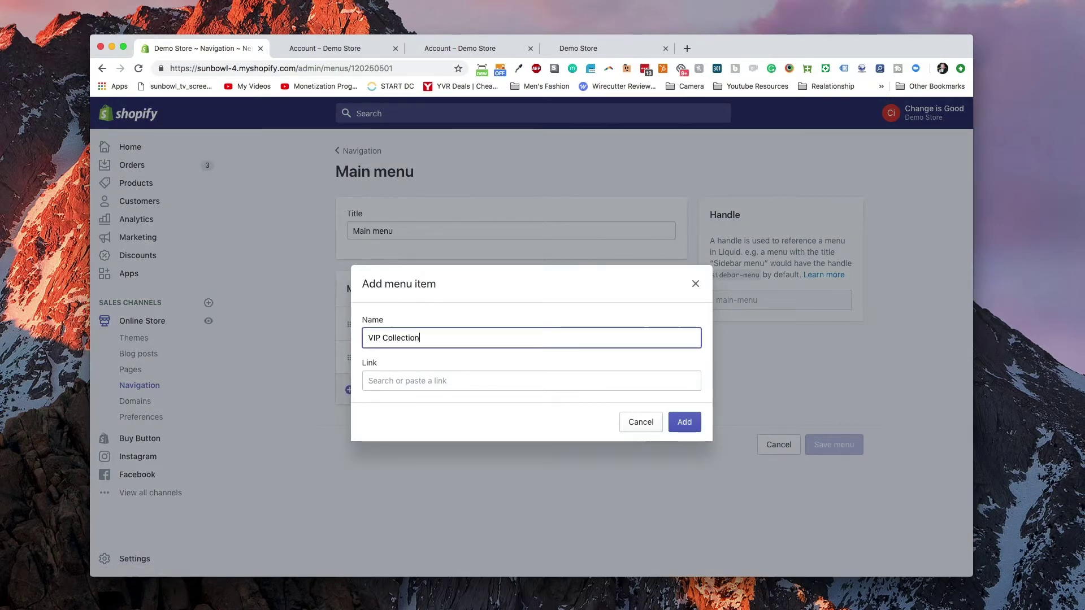
{"action": "key", "text": "Tab"}
- Link the VIP Collection item to Private Collection and save the Main menu
{"action": "left_click", "coordinate": [445, 249]}
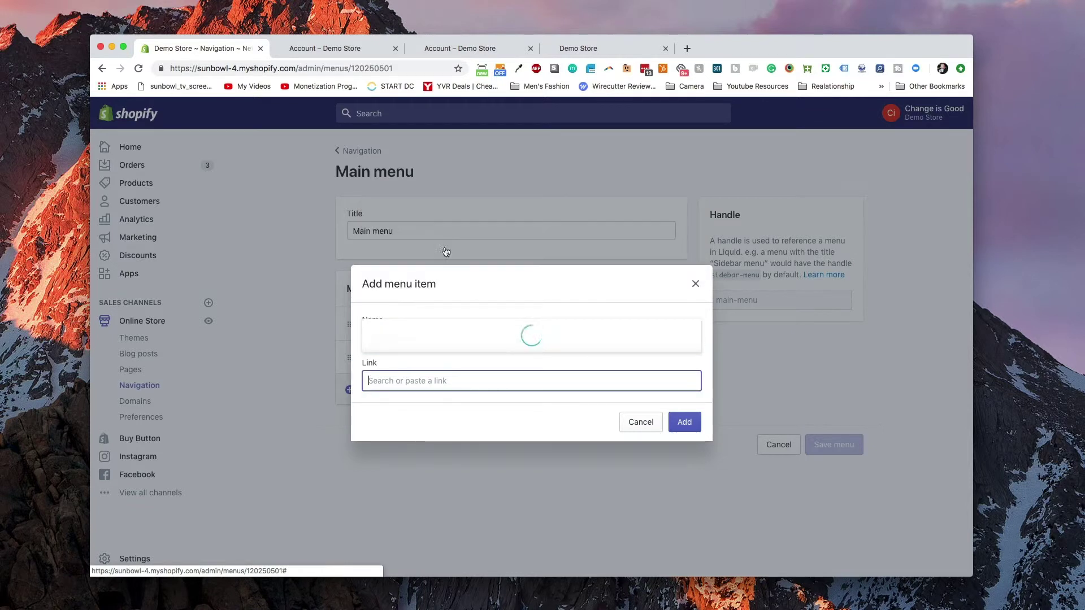
{"action": "scroll", "coordinate": [460, 294], "scroll_direction": "down", "scroll_amount": 2}
{"action": "scroll", "coordinate": [463, 294], "scroll_direction": "down", "scroll_amount": 3}
{"action": "left_click", "coordinate": [514, 286]}
{"action": "left_click", "coordinate": [675, 439]}
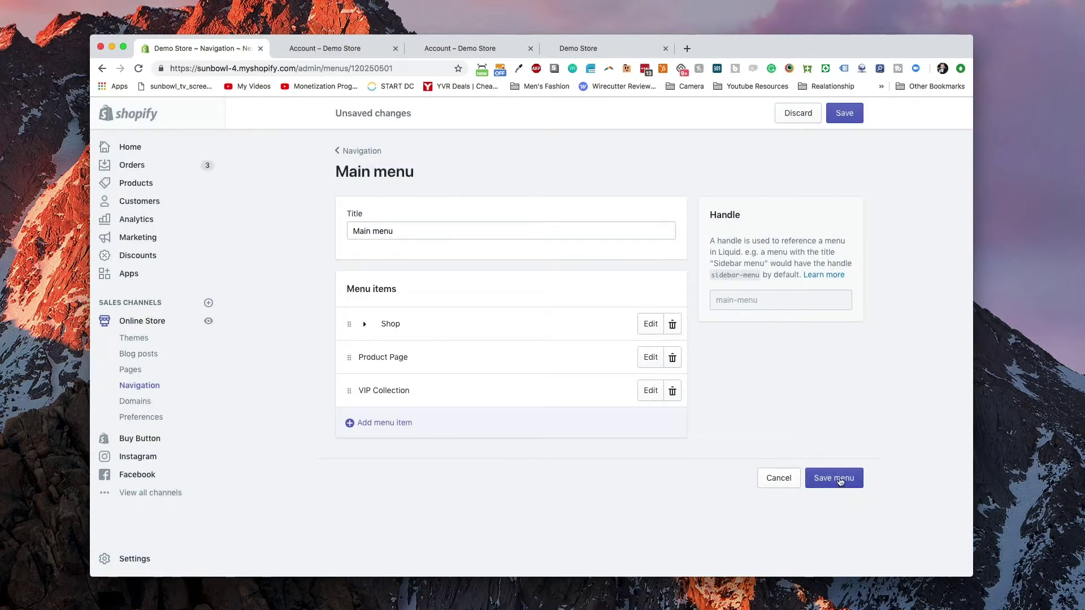
{"action": "left_click", "coordinate": [840, 479]}
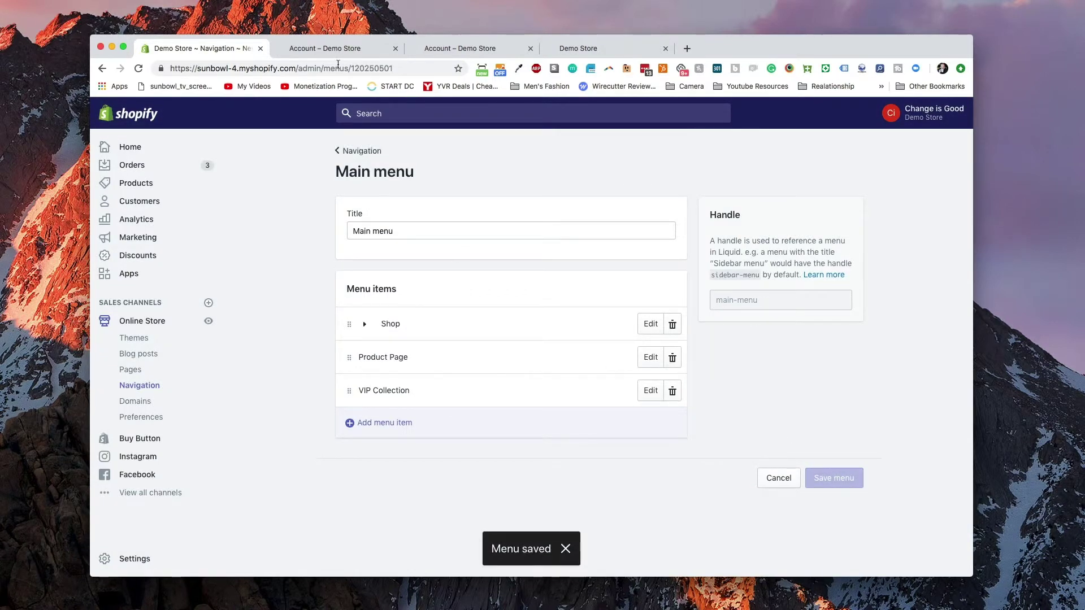
{"action": "left_click", "coordinate": [446, 55]}
{"action": "key", "text": "super+r"}
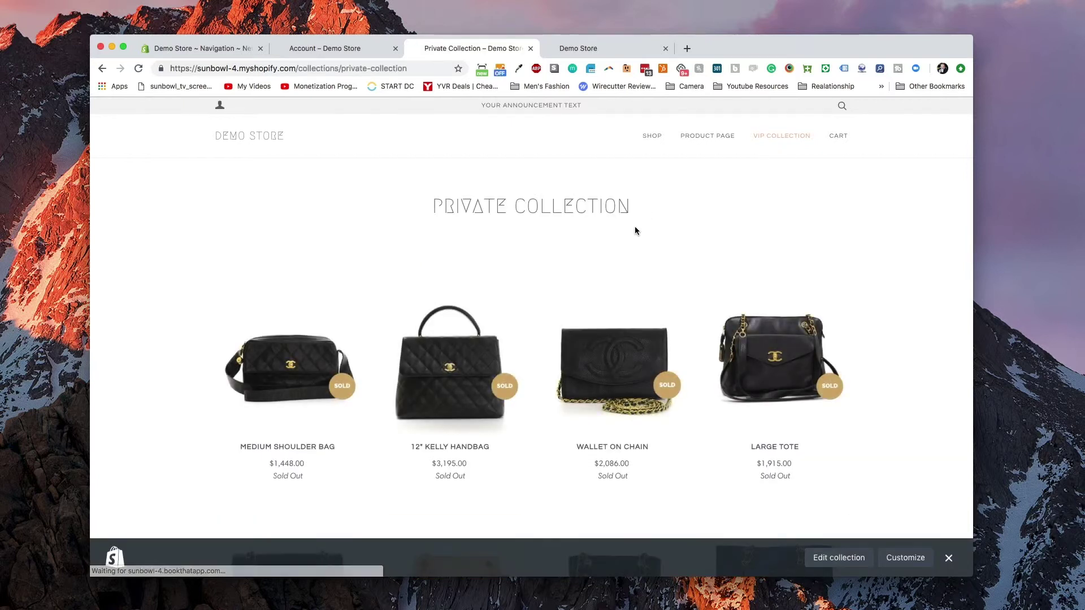
{"action": "scroll", "coordinate": [565, 263], "scroll_direction": "down", "scroll_amount": 2}
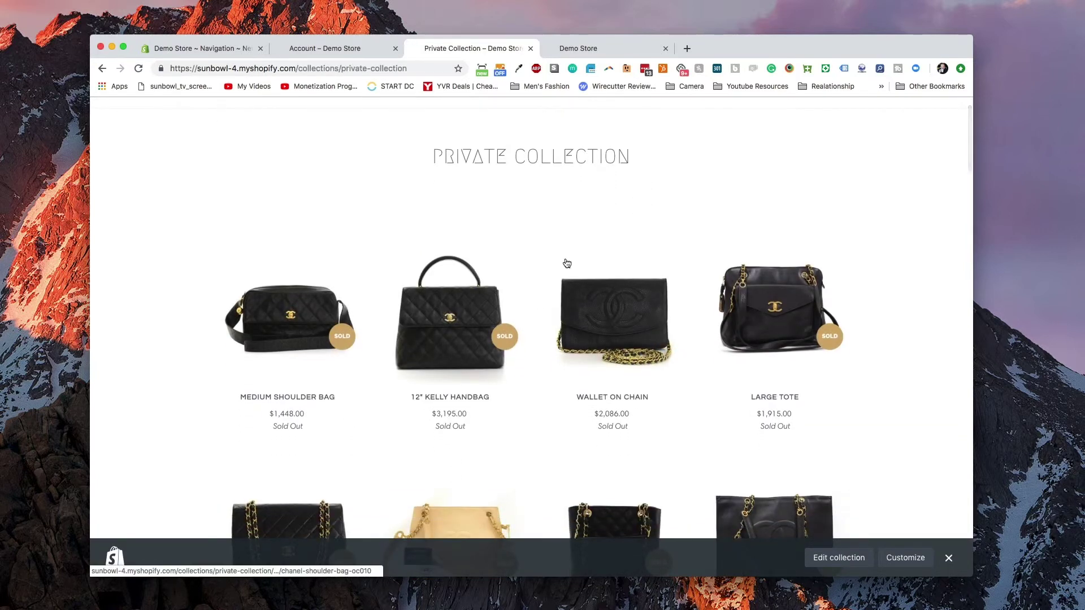
{"action": "scroll", "coordinate": [565, 263], "scroll_direction": "down", "scroll_amount": 3}
{"action": "left_click", "coordinate": [216, 46]}
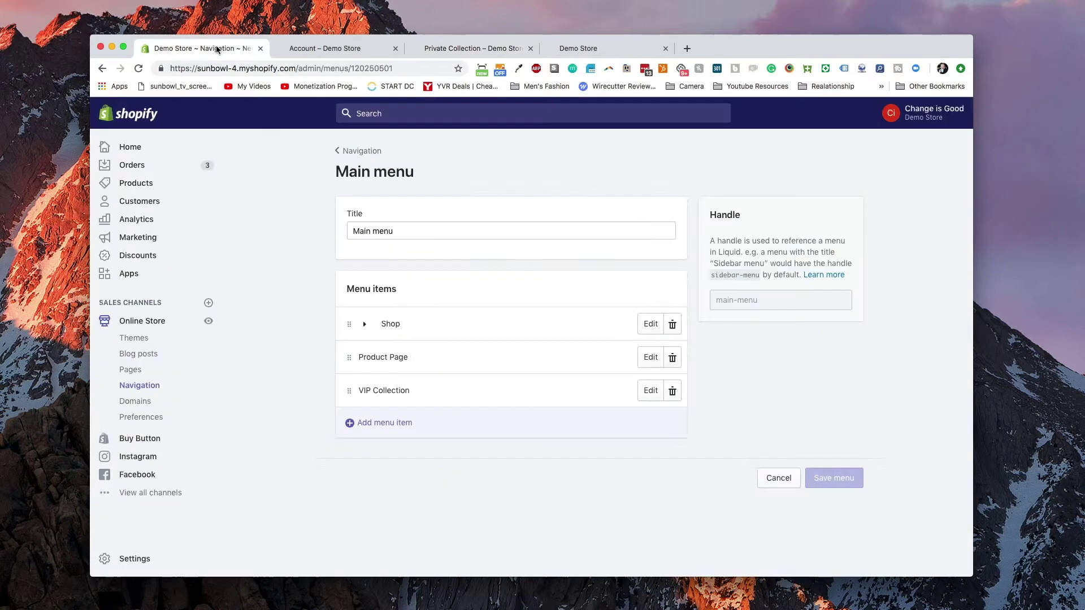
- Remove the vip tag from the customer with 2 orders and save
{"action": "left_click", "coordinate": [156, 208]}
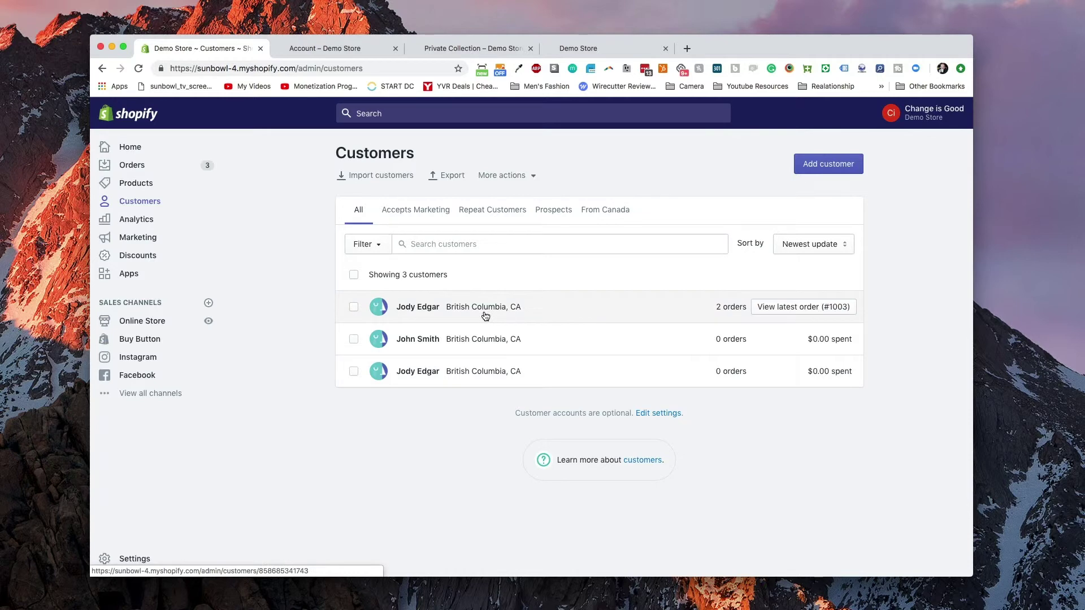
{"action": "left_click", "coordinate": [485, 315]}
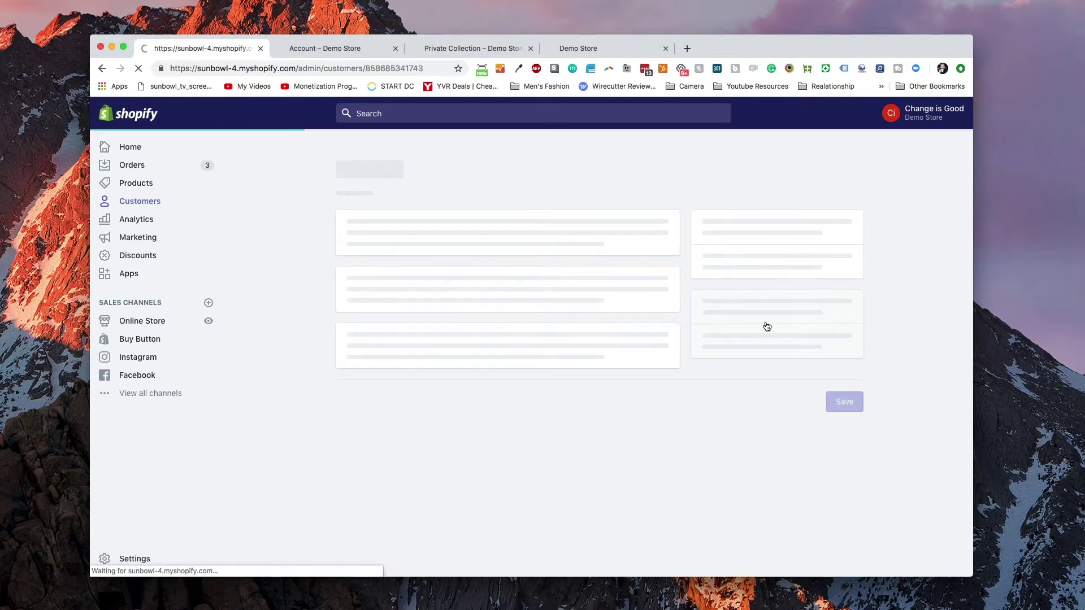
{"action": "left_click", "coordinate": [844, 113]}
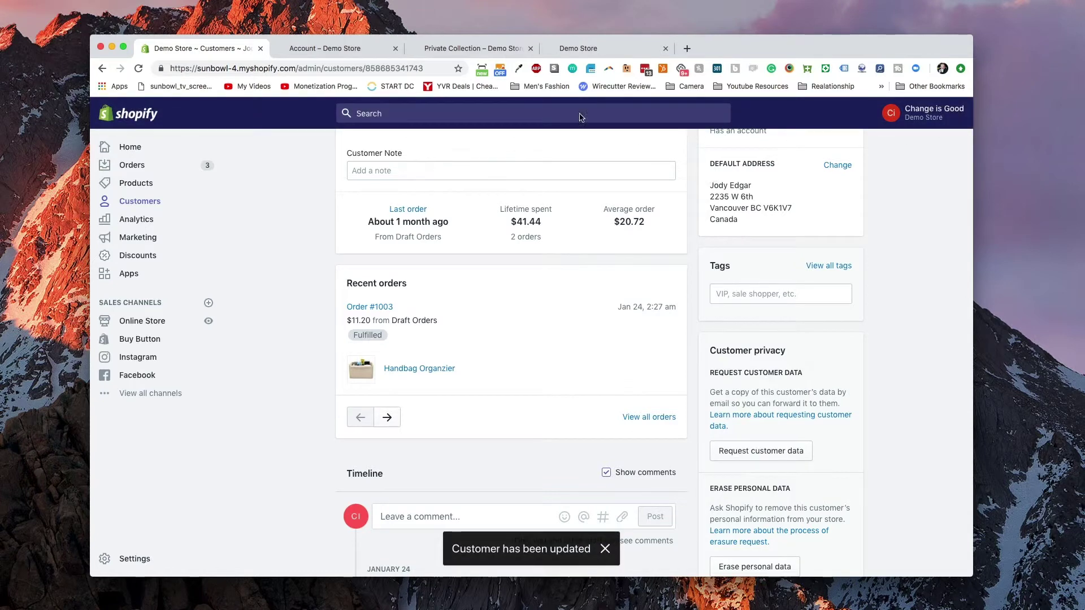
- Reload the storefront Private Collection to confirm it shows only the VIP member-list notice
{"action": "left_click", "coordinate": [493, 48]}
{"action": "key", "text": "super+r"}
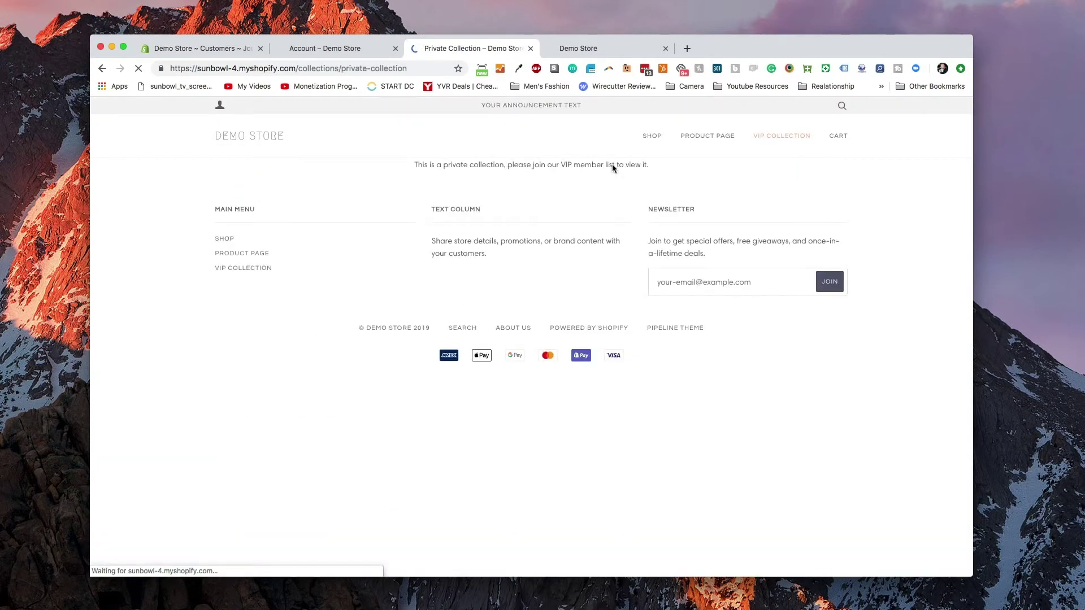
{"action": "triple_click", "coordinate": [589, 172]}
{"action": "left_click", "coordinate": [599, 179]}
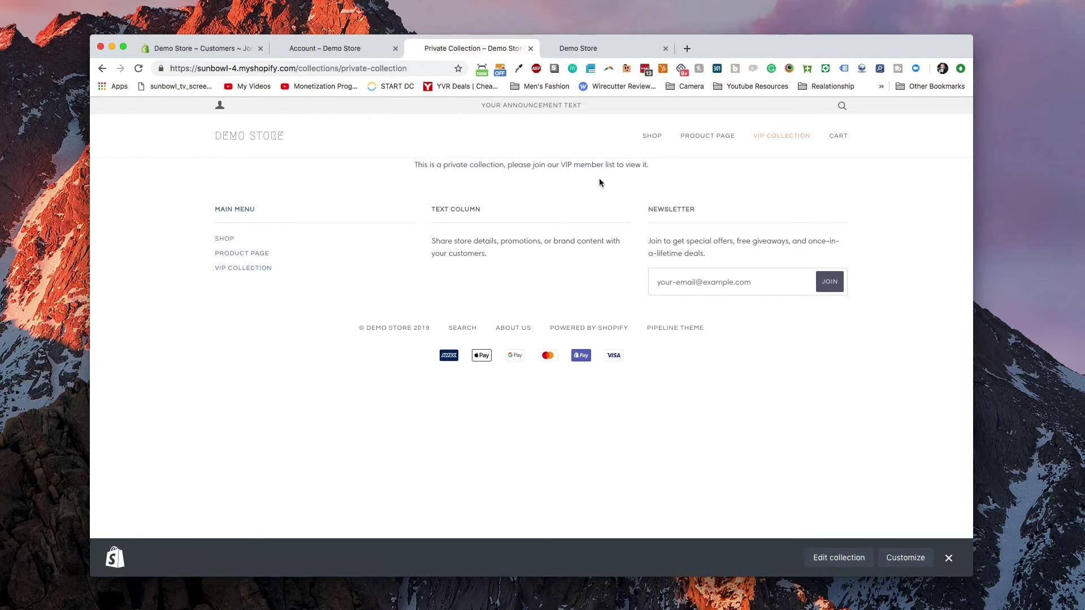